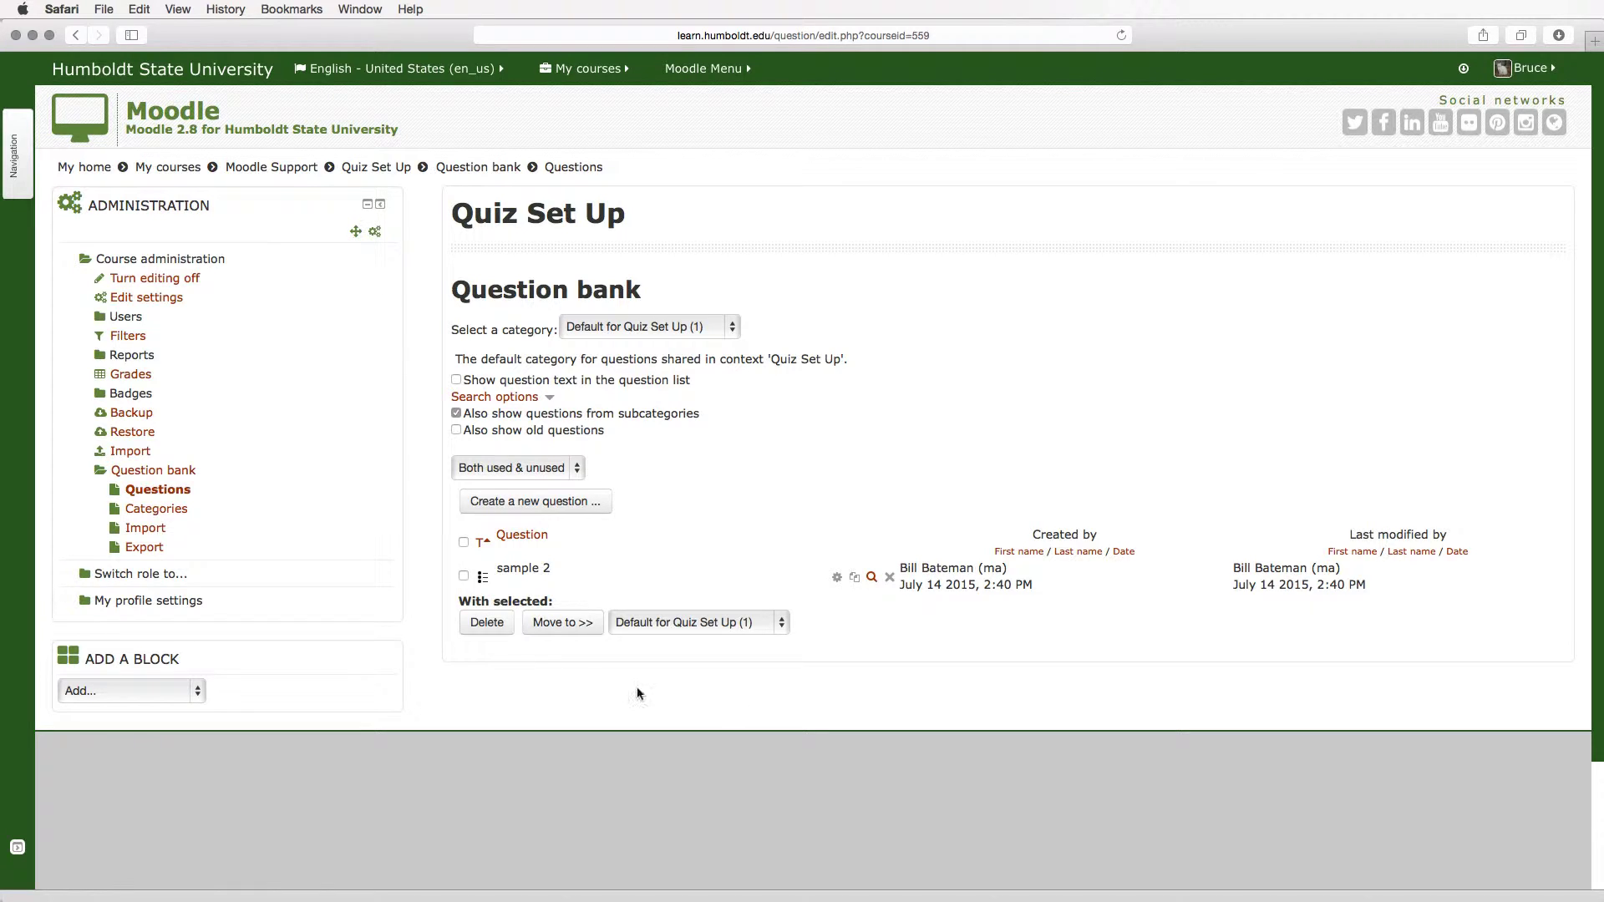
Open the Question bank Import page for the Quiz Set Up course from the Administration block.
click(158, 533)
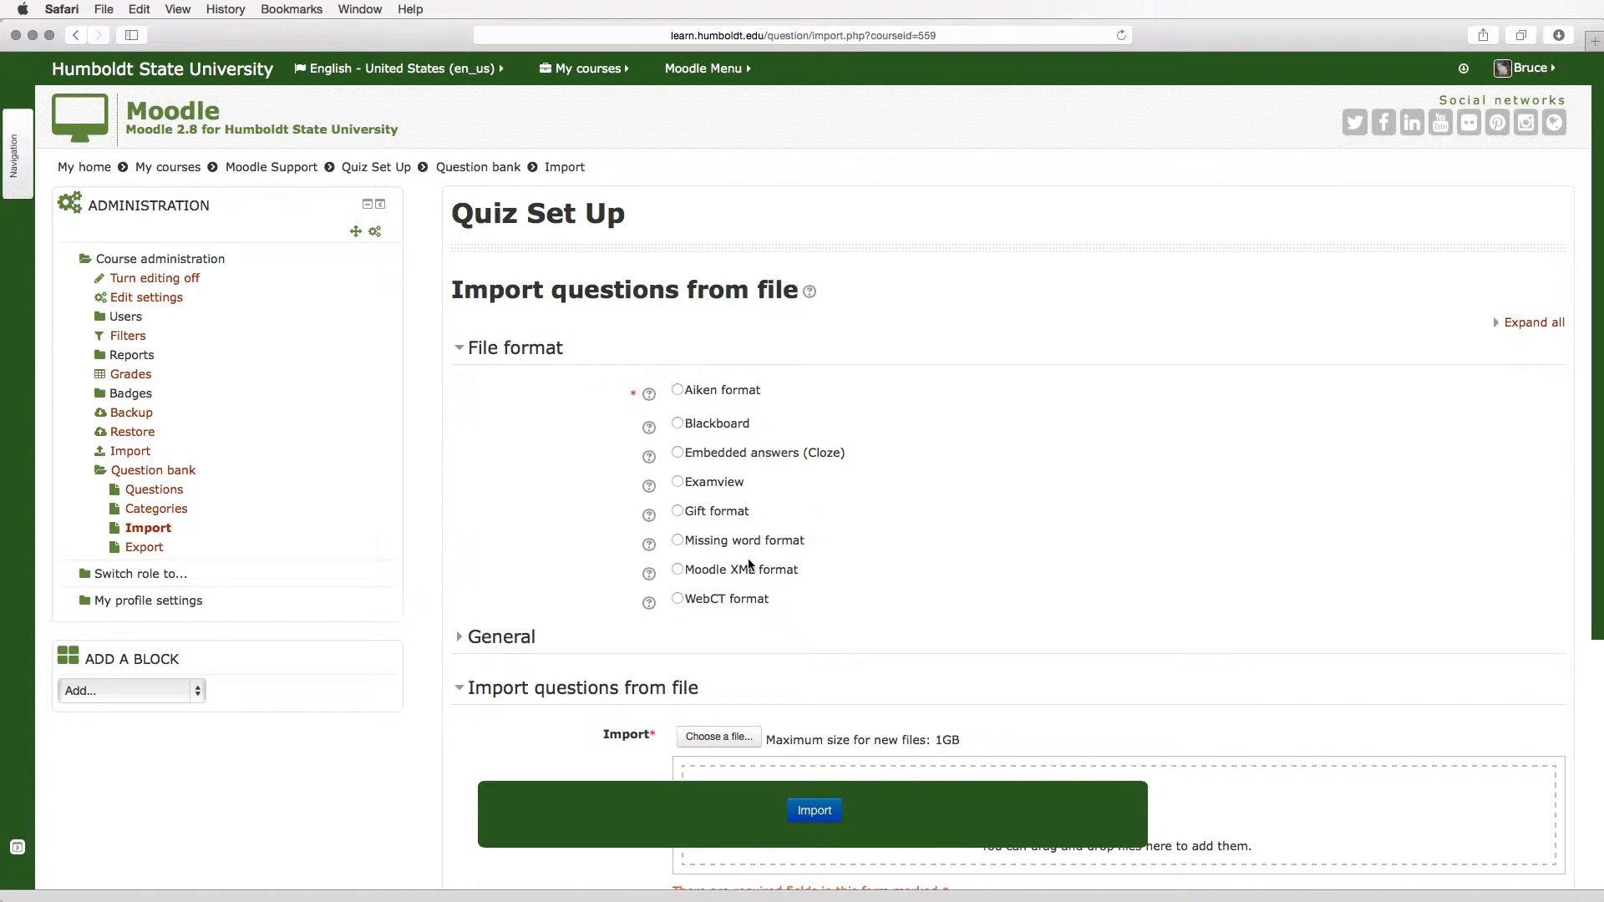
Select Moodle XML as the import file format and scroll down to the file area.
click(677, 570)
scroll(1137, 583, down, 3)
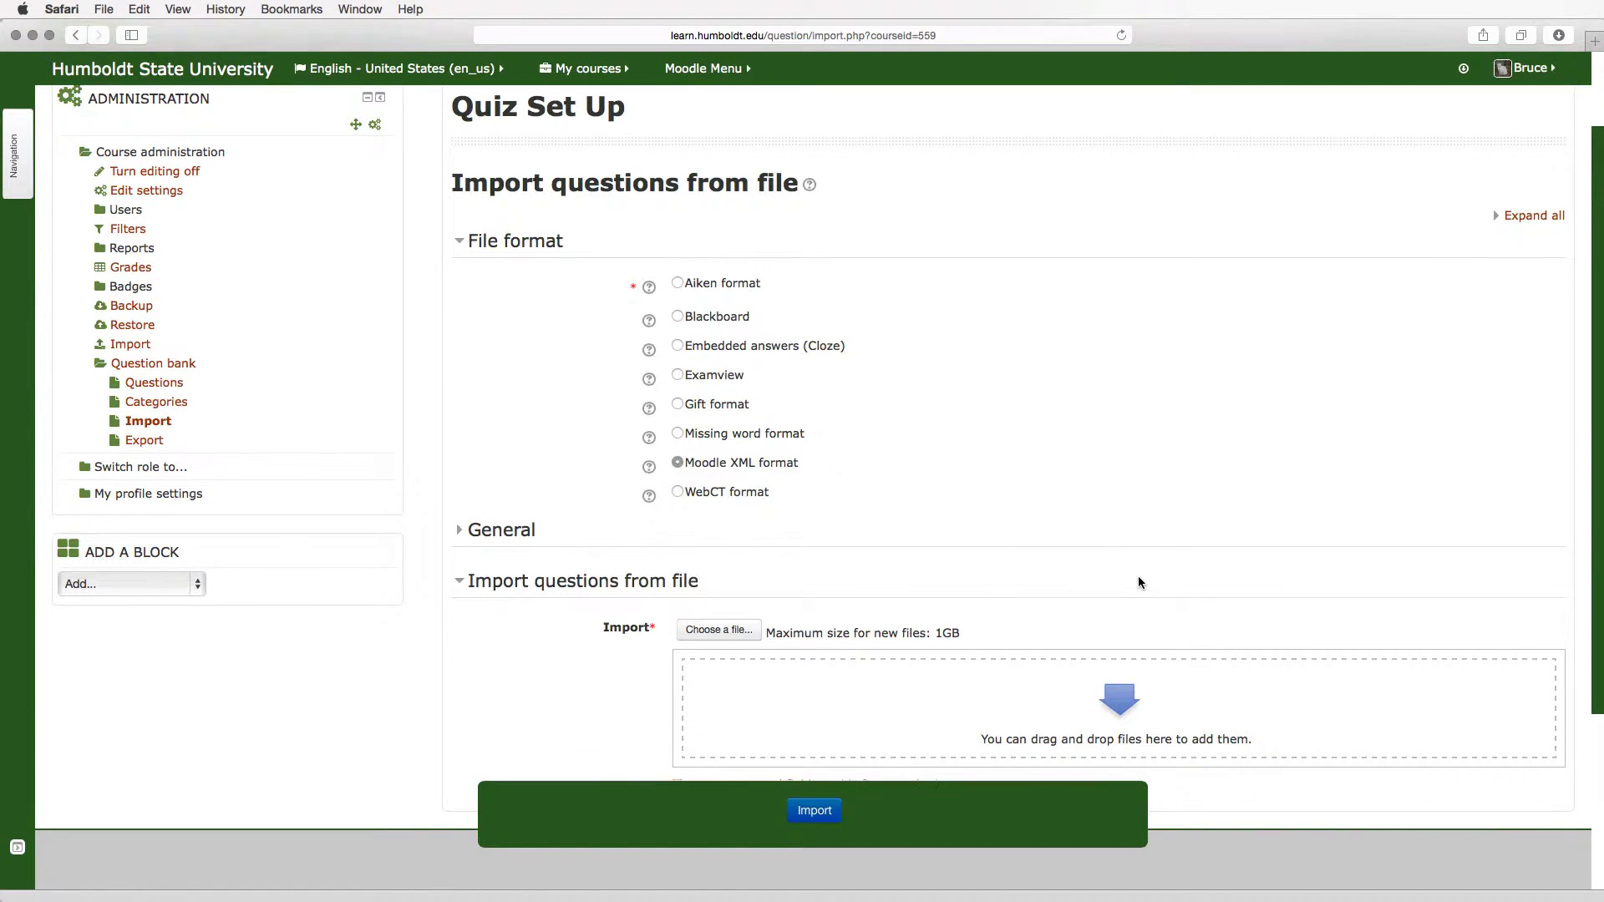
scroll(1139, 582, down, 2)
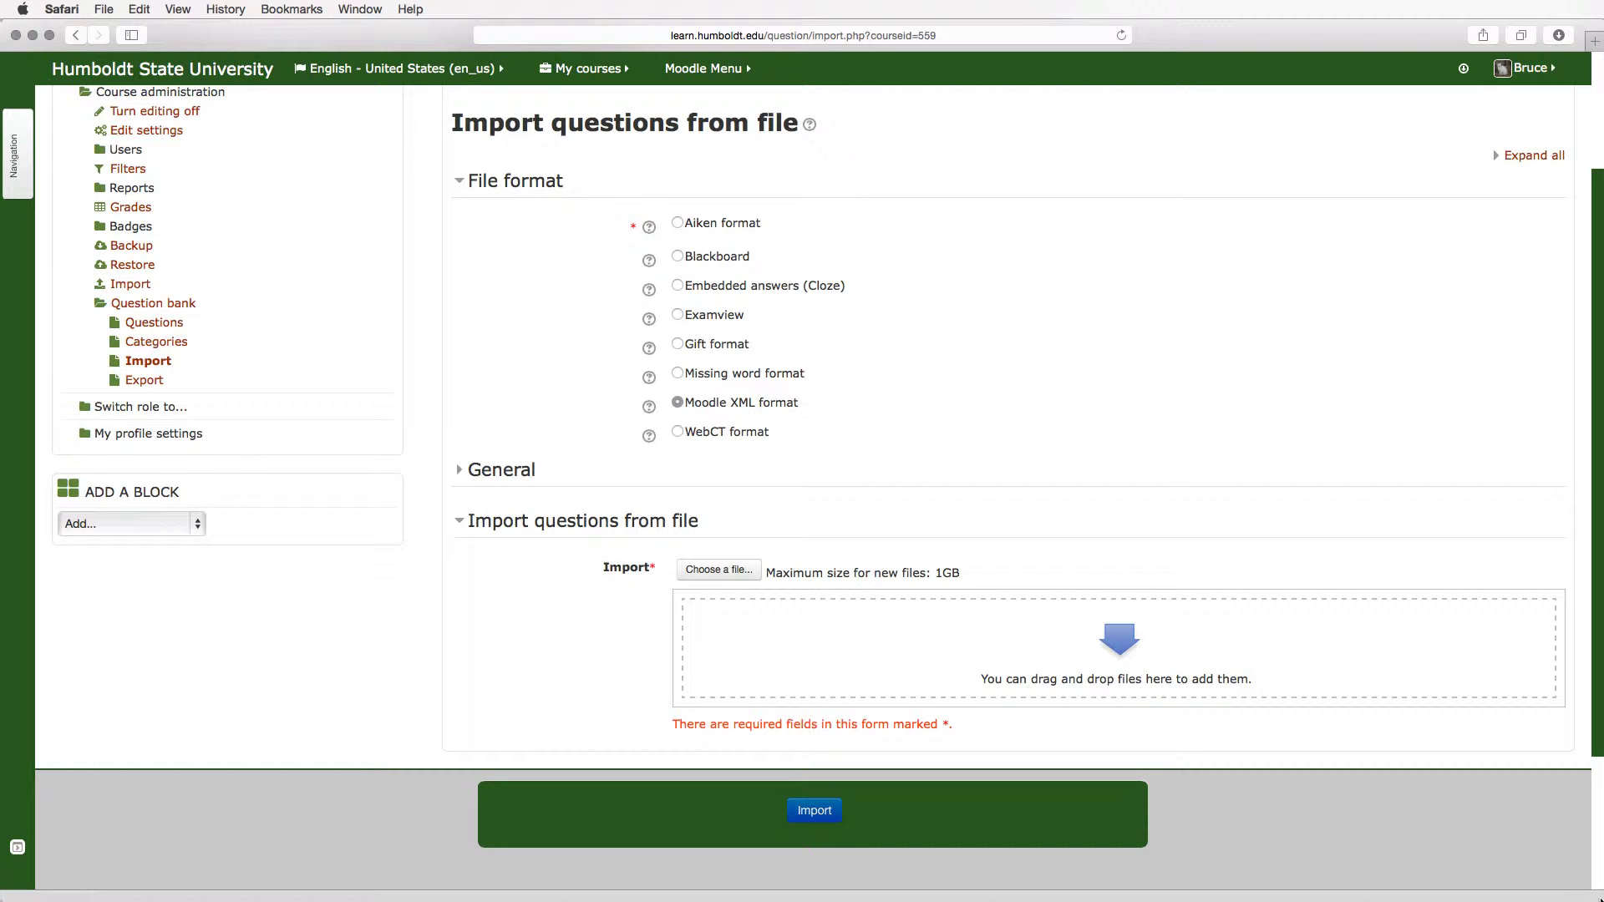
Attach questions-Gradebook One-Samples to Export-20150714-1422.xml from the desktop to the import drop zone.
drag(1600, 899, 1531, 840)
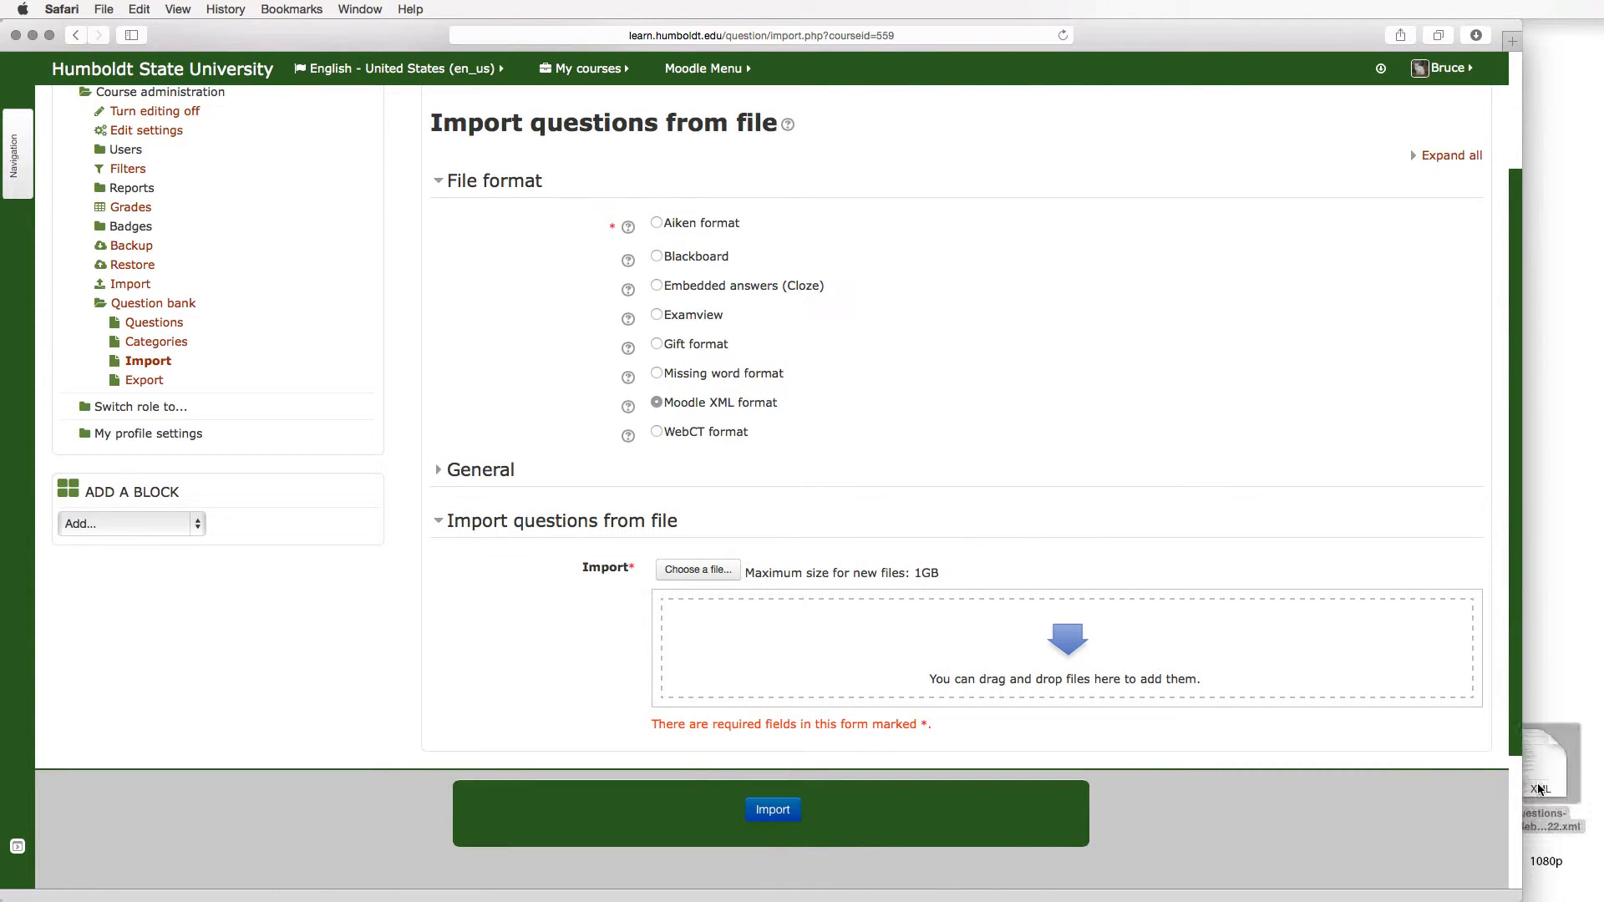
drag(1524, 783, 1053, 635)
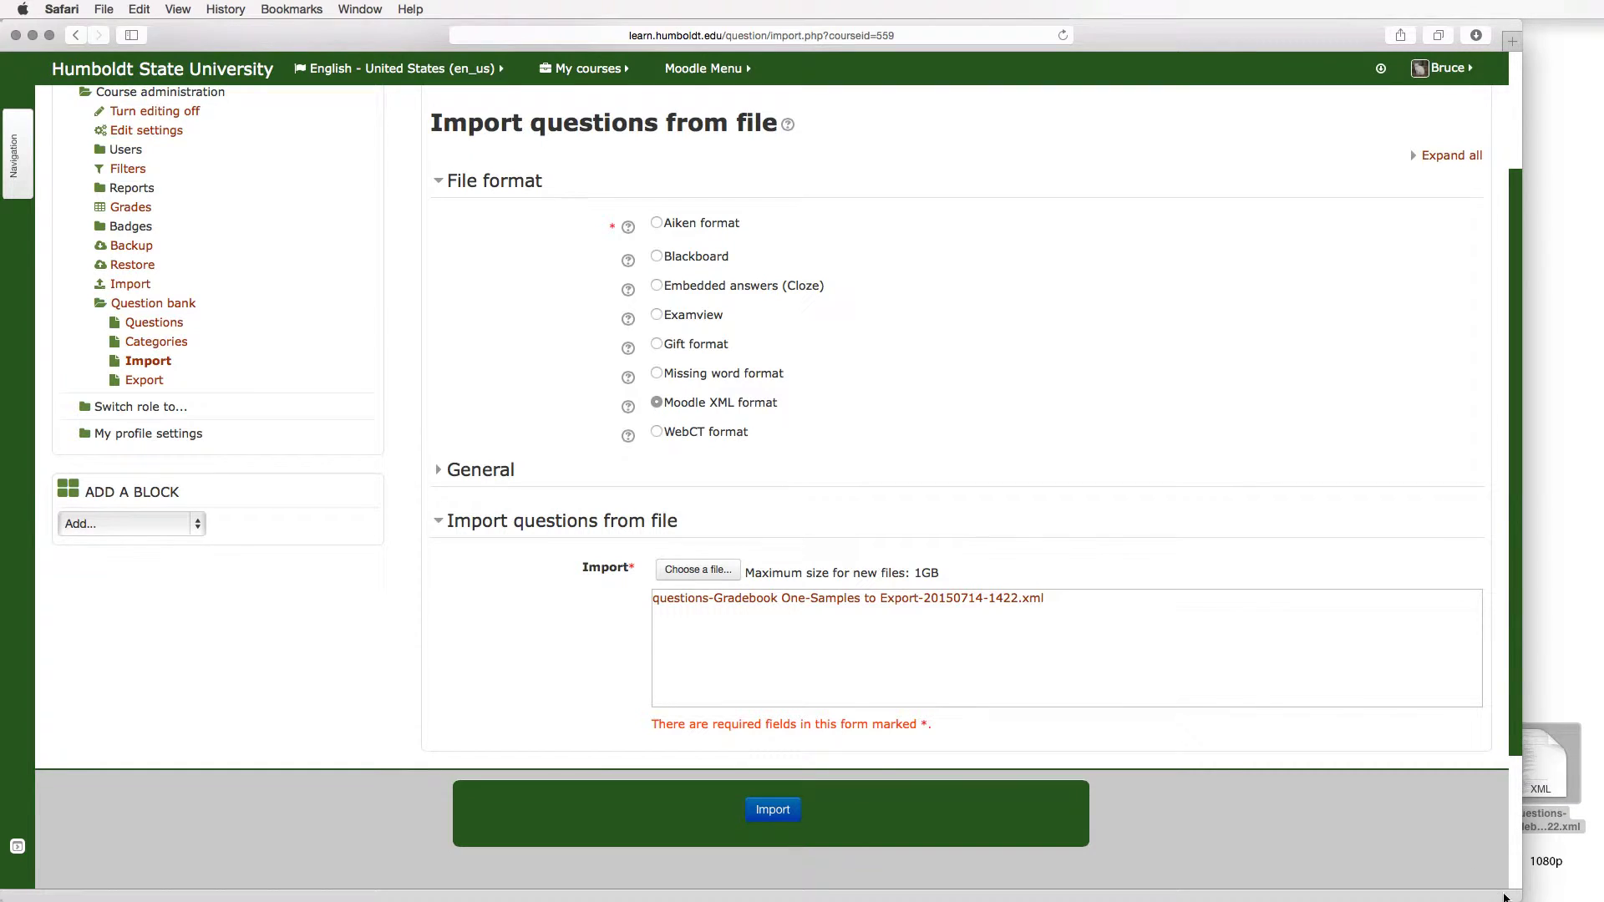
drag(1530, 898, 1596, 899)
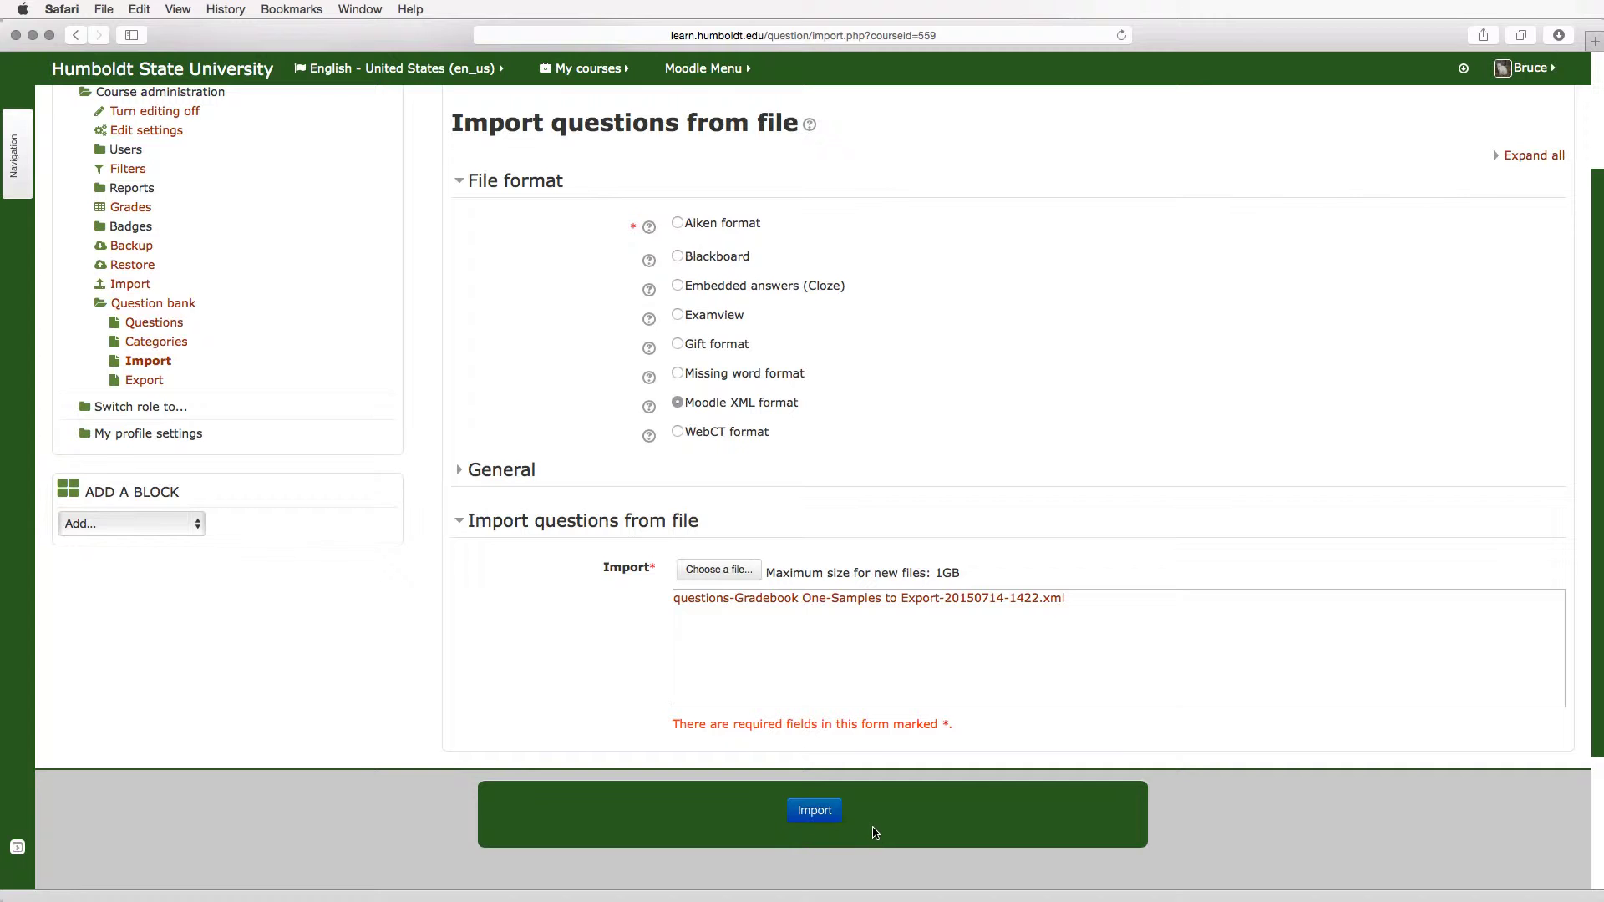
Import the two questions and return to Samples to Export, now holding five questions.
click(824, 816)
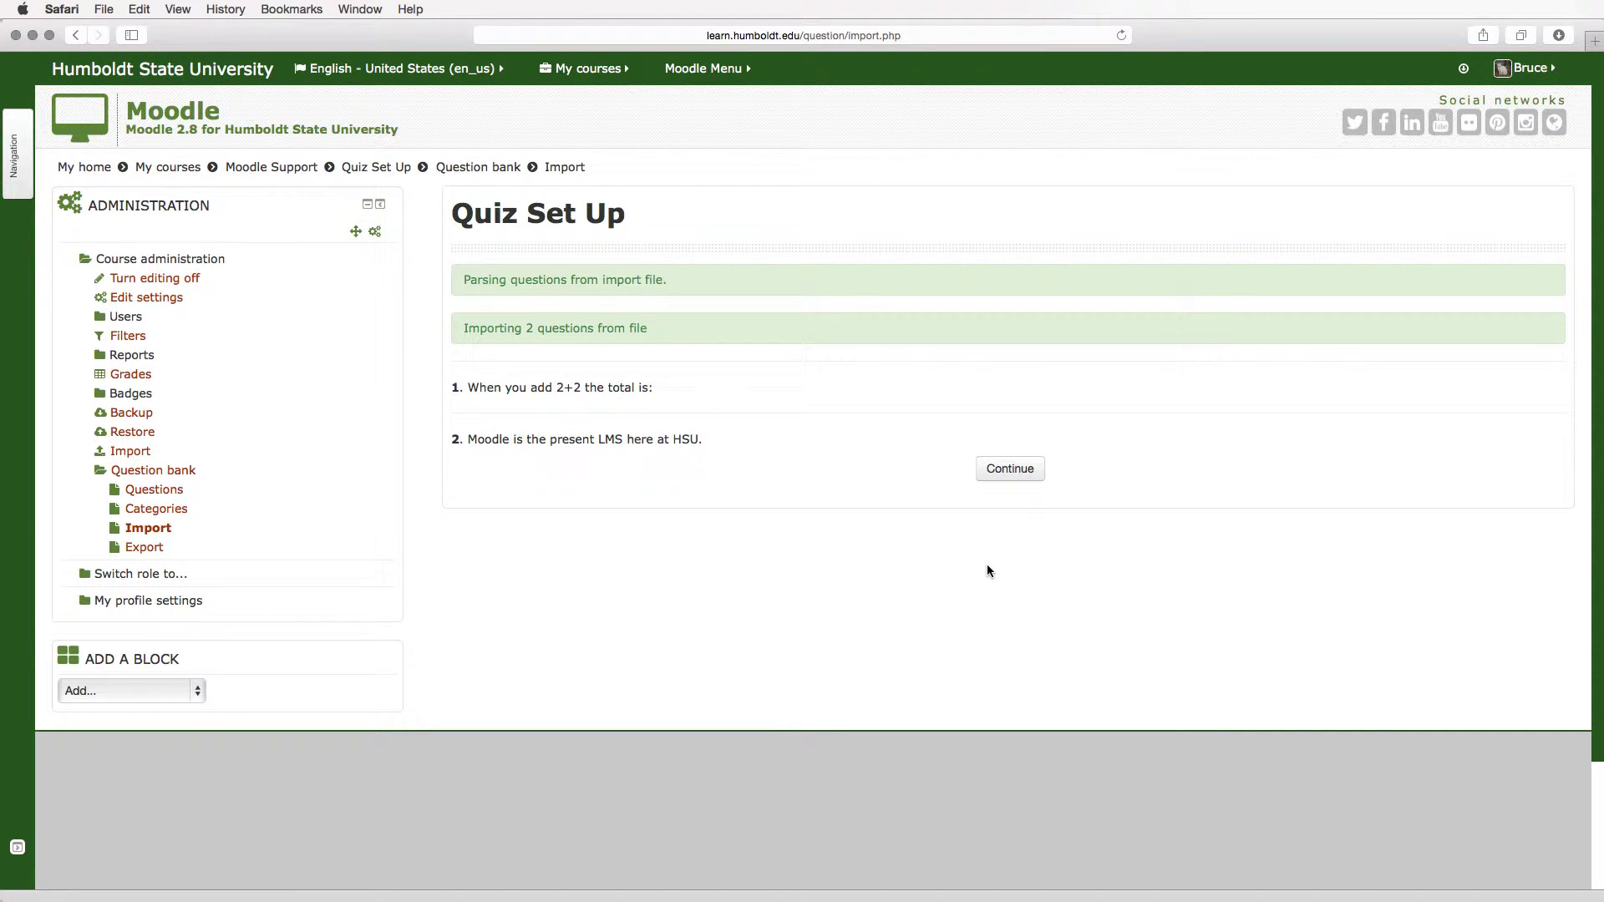
click(1010, 468)
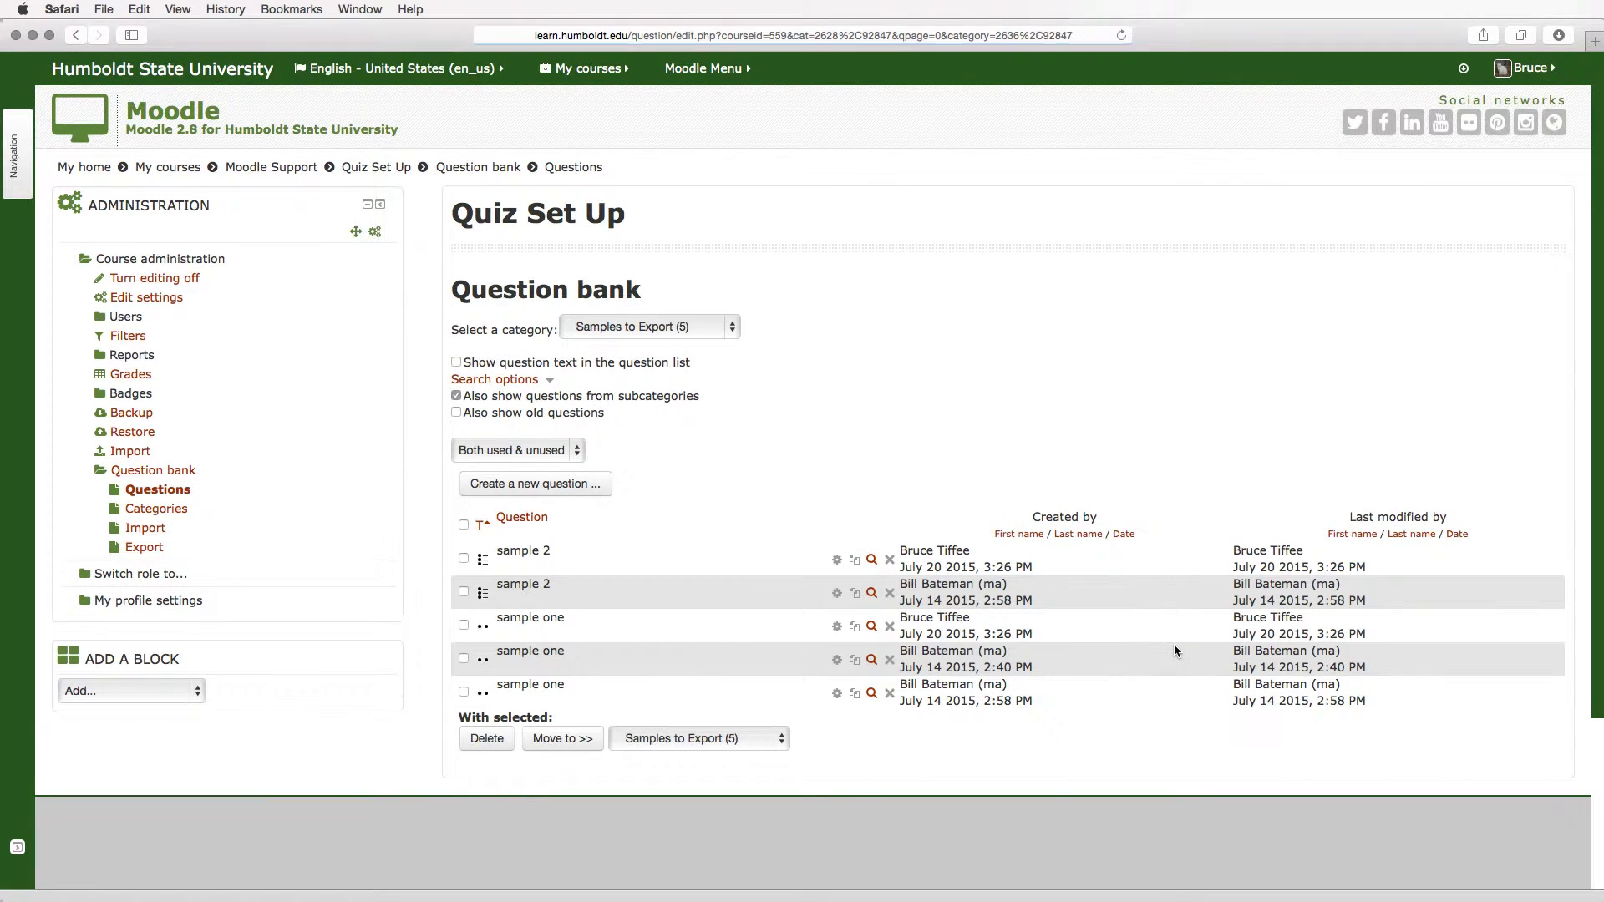
scroll(1153, 694, down, 1)
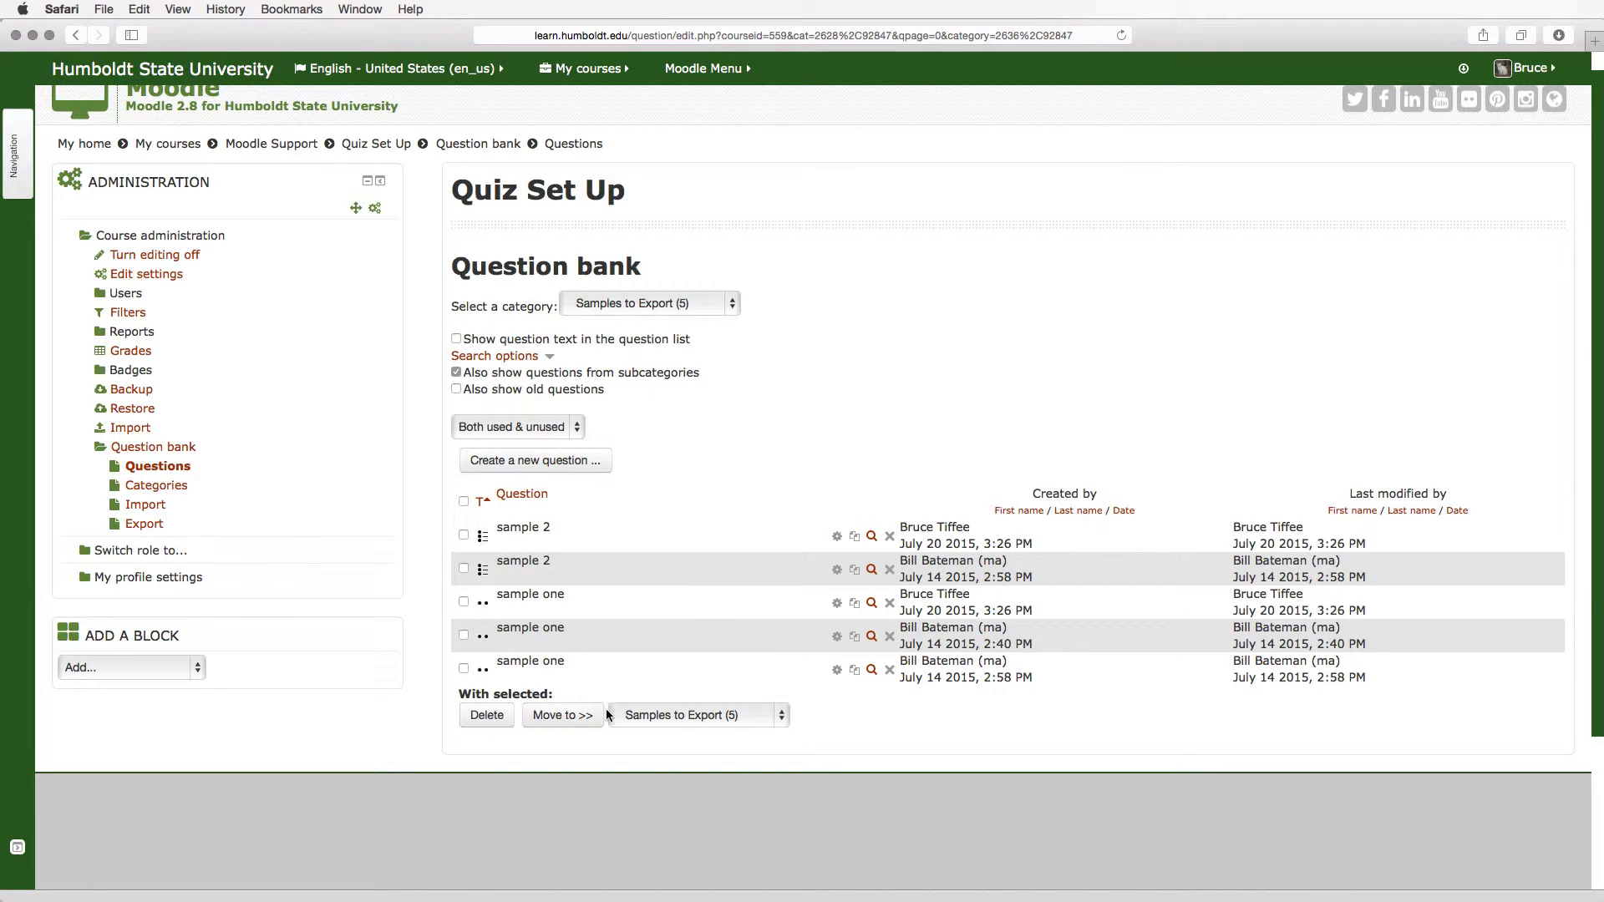
Check the Move to category list without changing it, then open the Categories page.
click(646, 716)
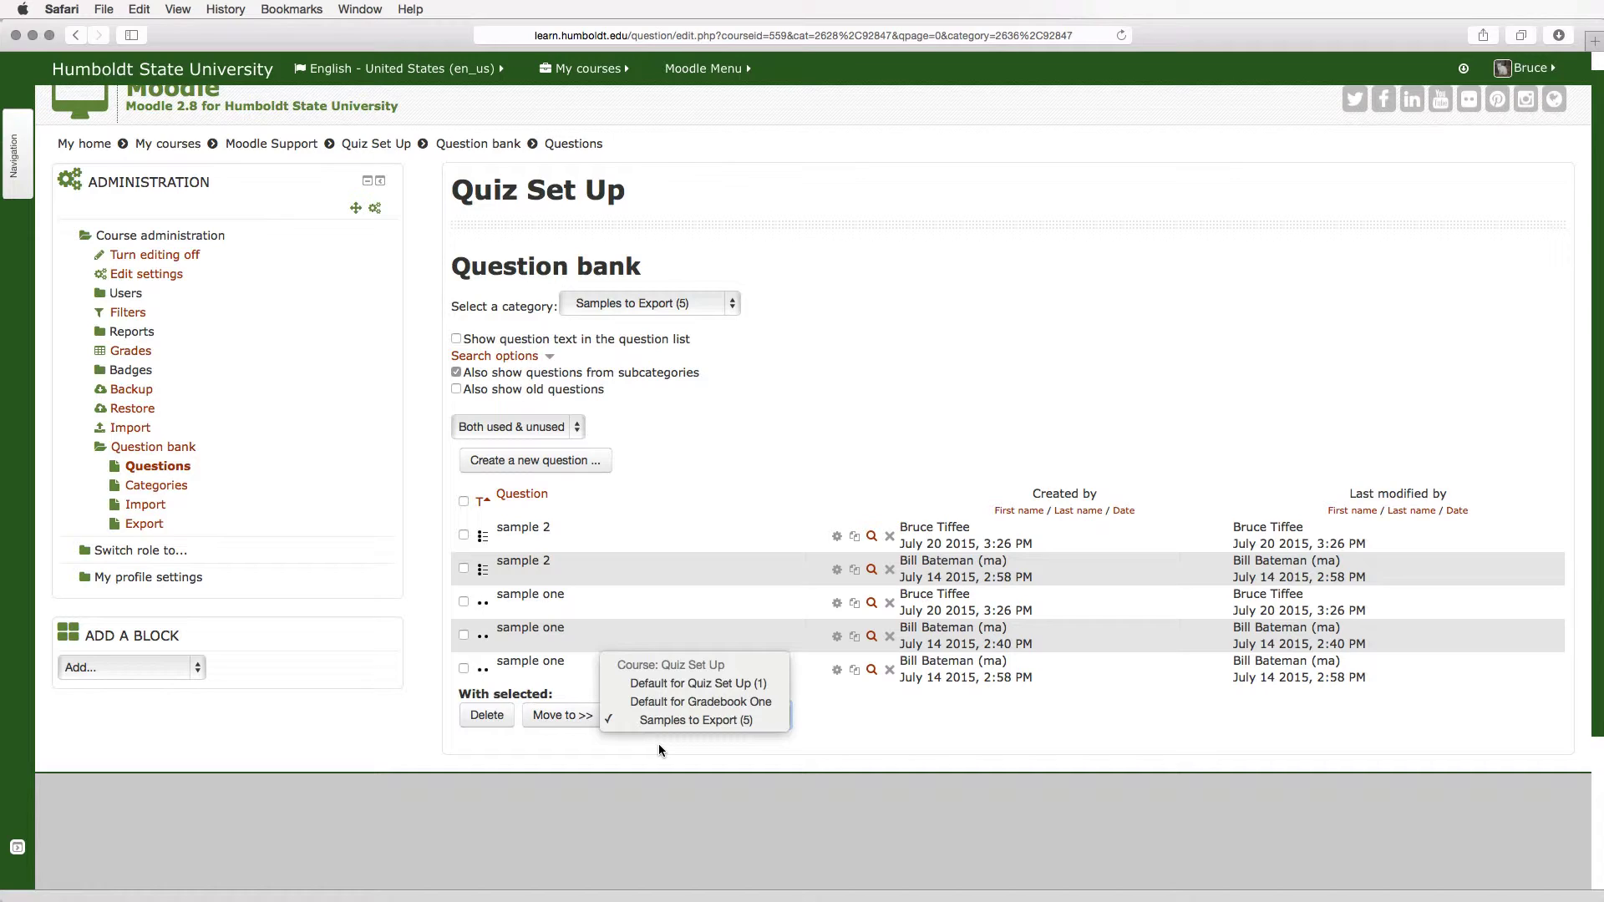
click(658, 743)
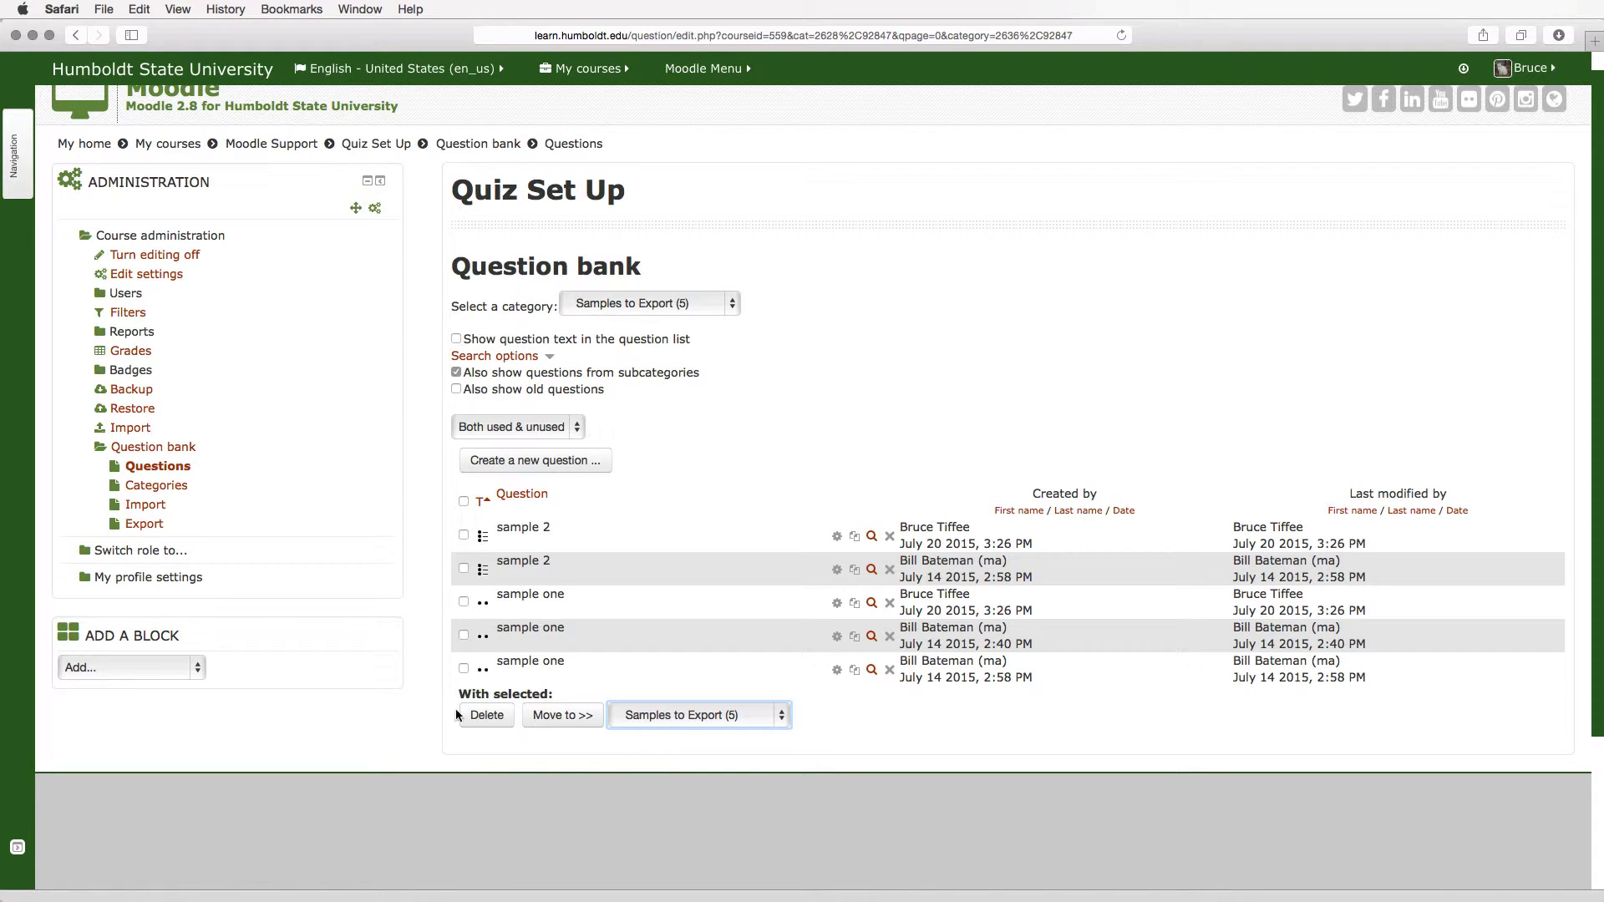
click(169, 484)
Fill in a new category form with parent Top and name 'Chapters 1-3'.
scroll(560, 609, down, 1)
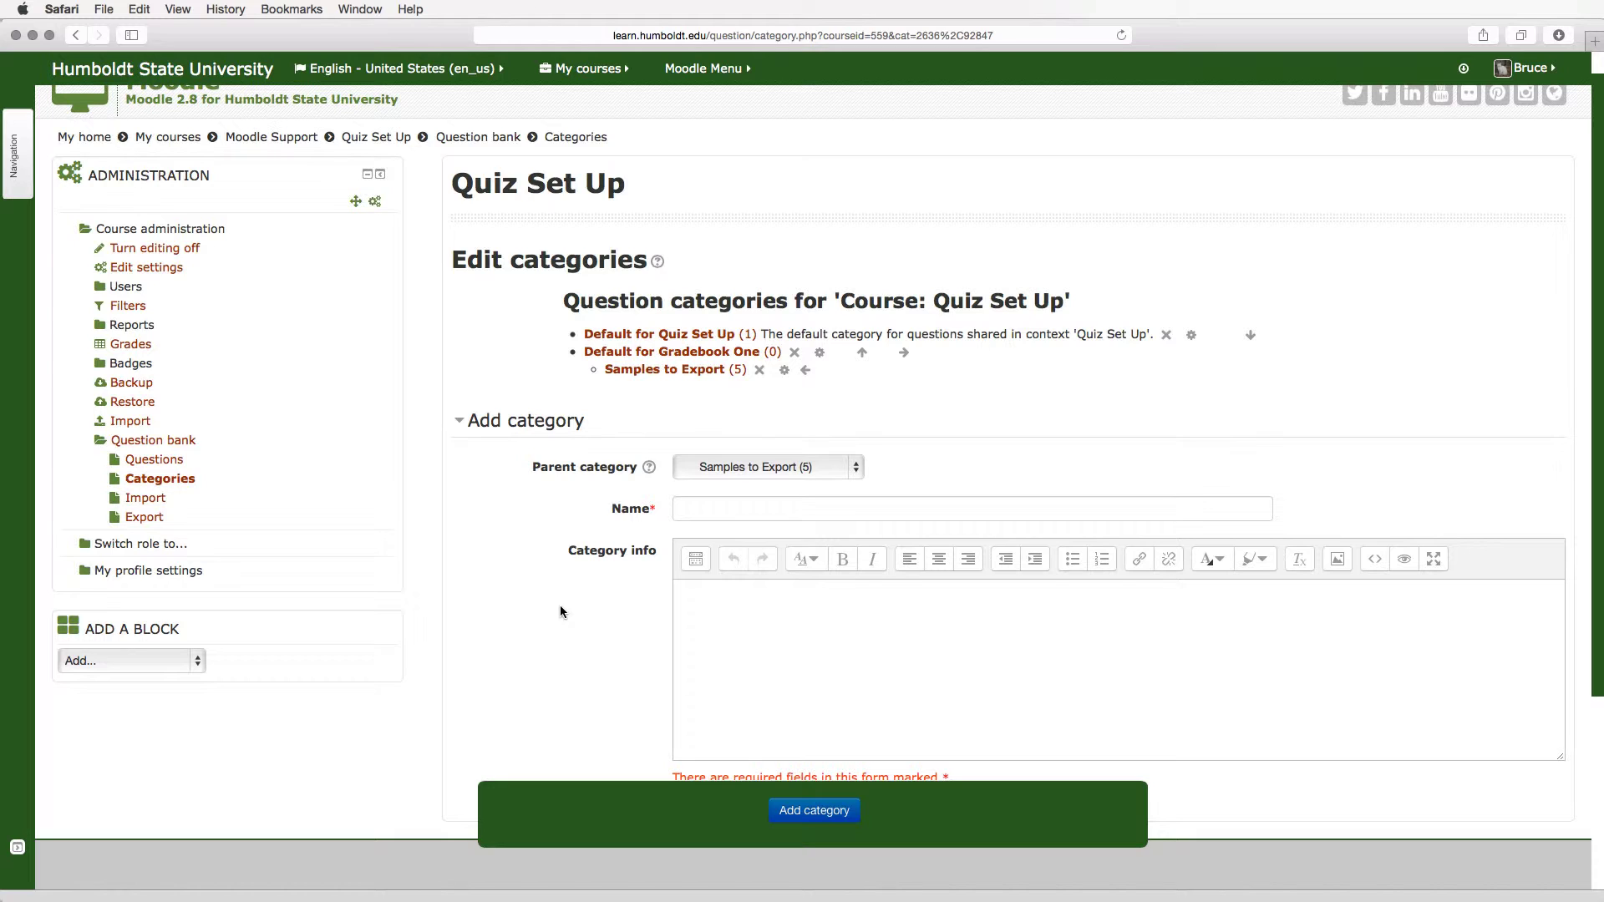
click(845, 466)
click(841, 419)
click(787, 507)
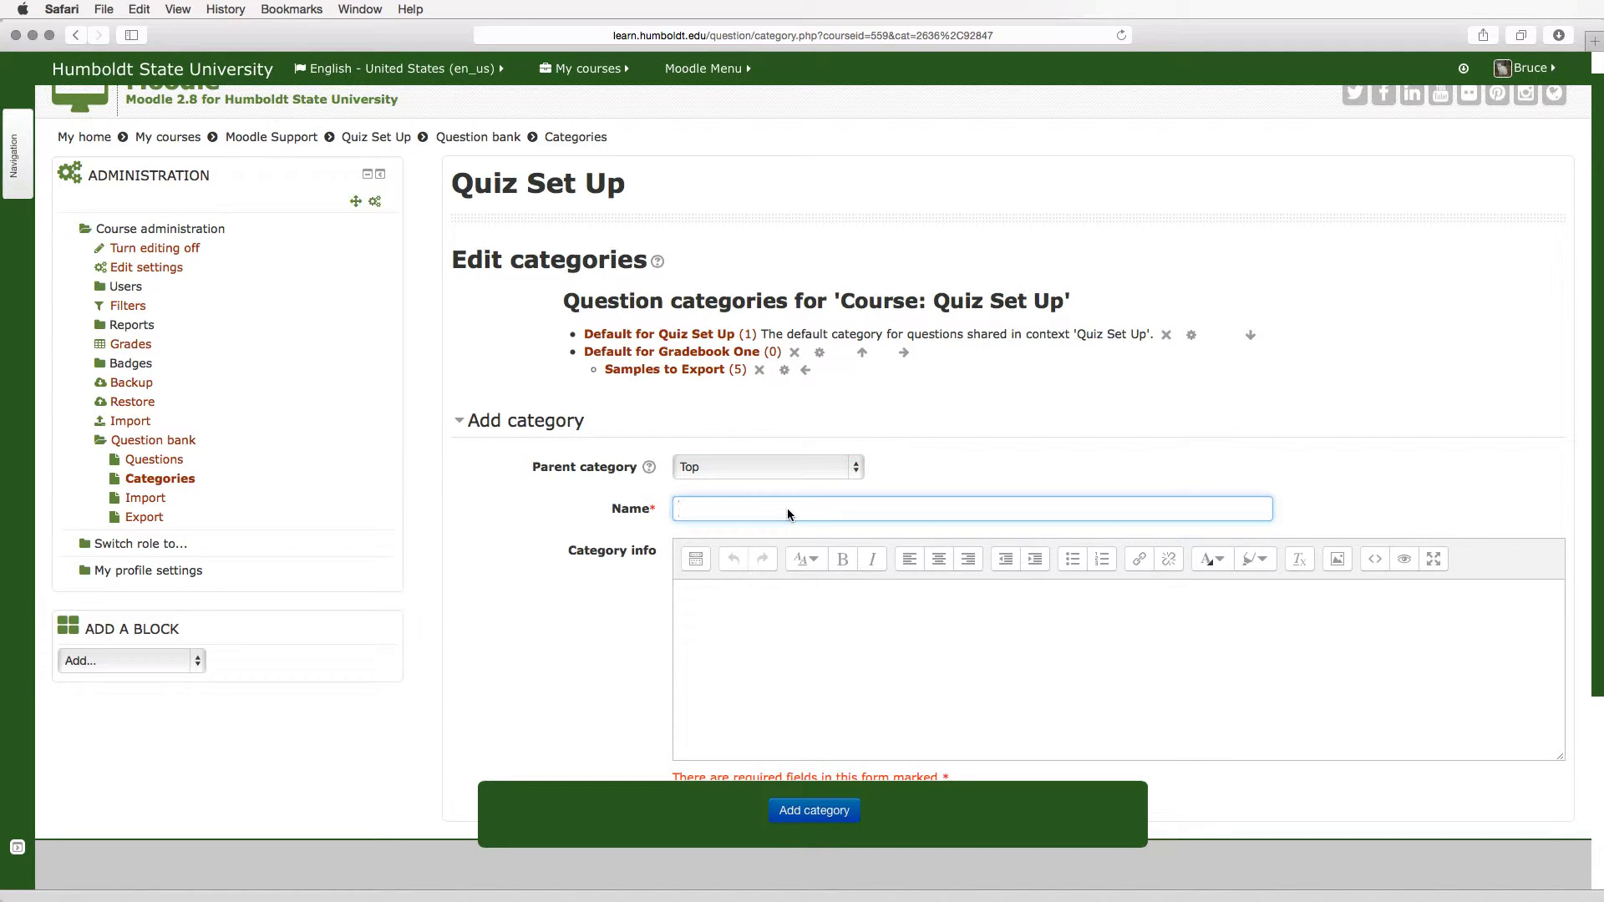
text(Chapters 1-3)
scroll(959, 547, down, 1)
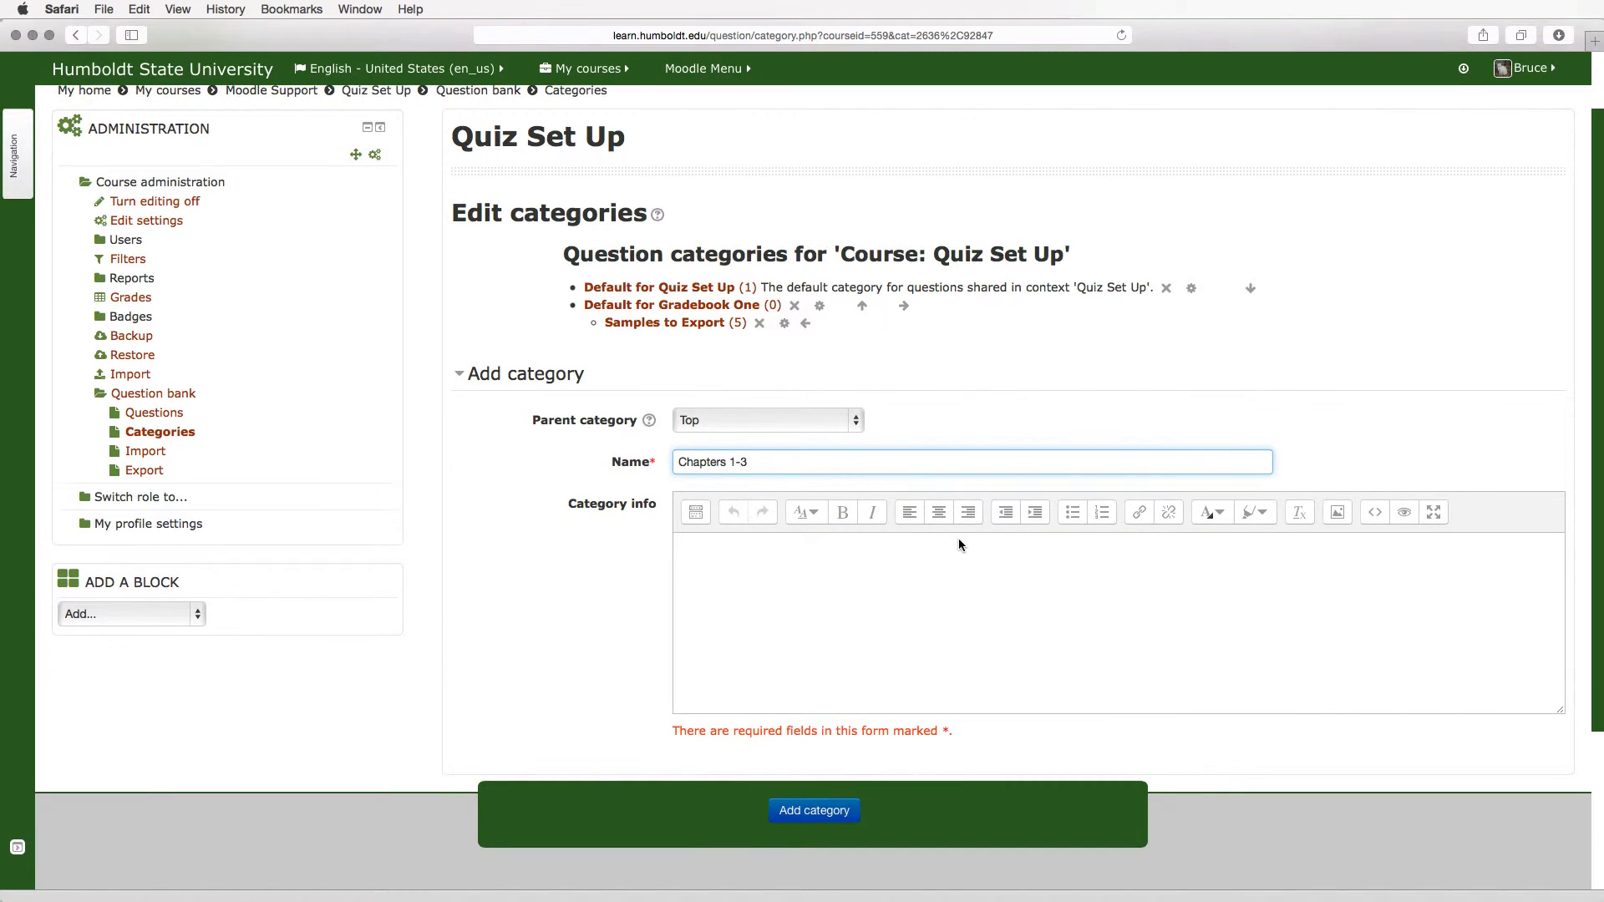
click(960, 582)
Add 'Chapters 1-3', then add 'Chapters 4-6' with parent category Top.
click(830, 820)
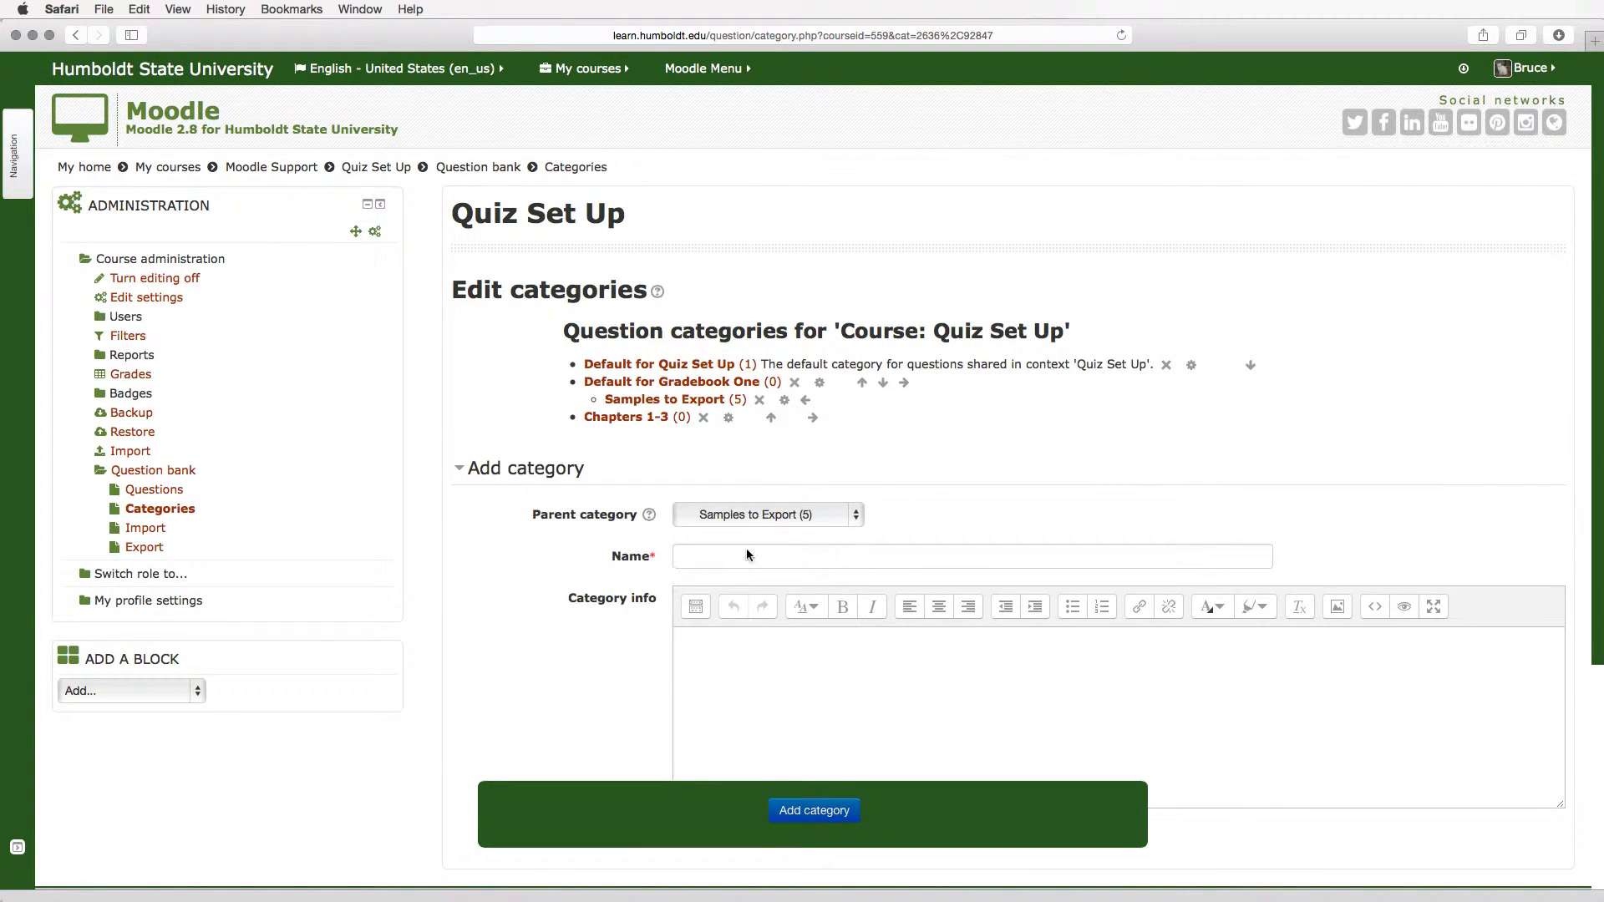
click(841, 514)
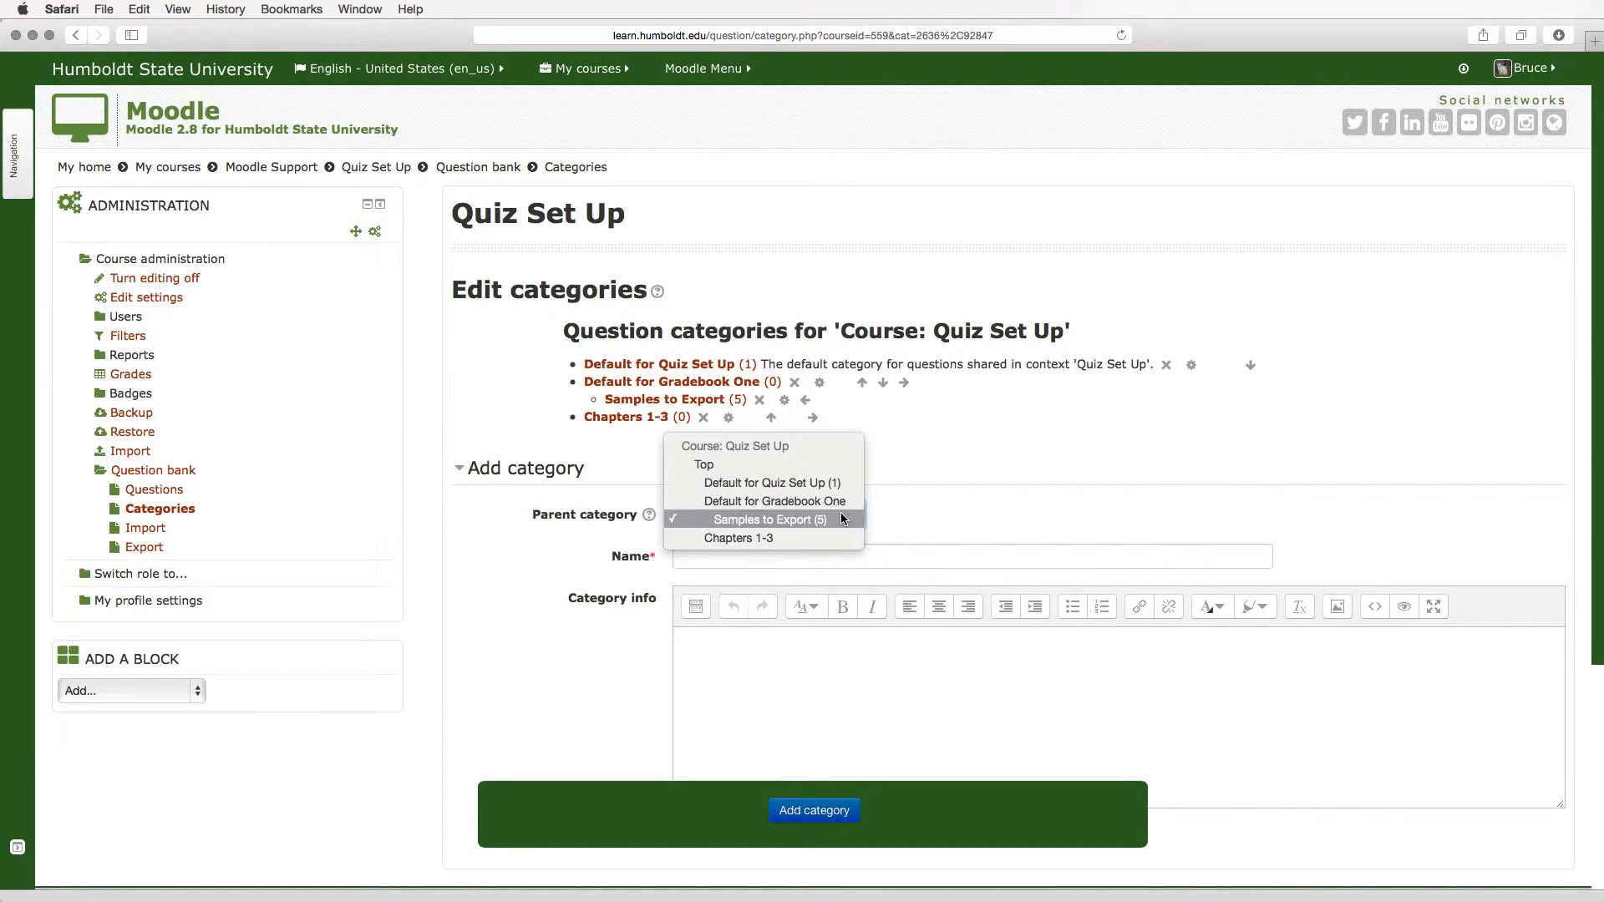
click(851, 464)
click(834, 555)
text(C)
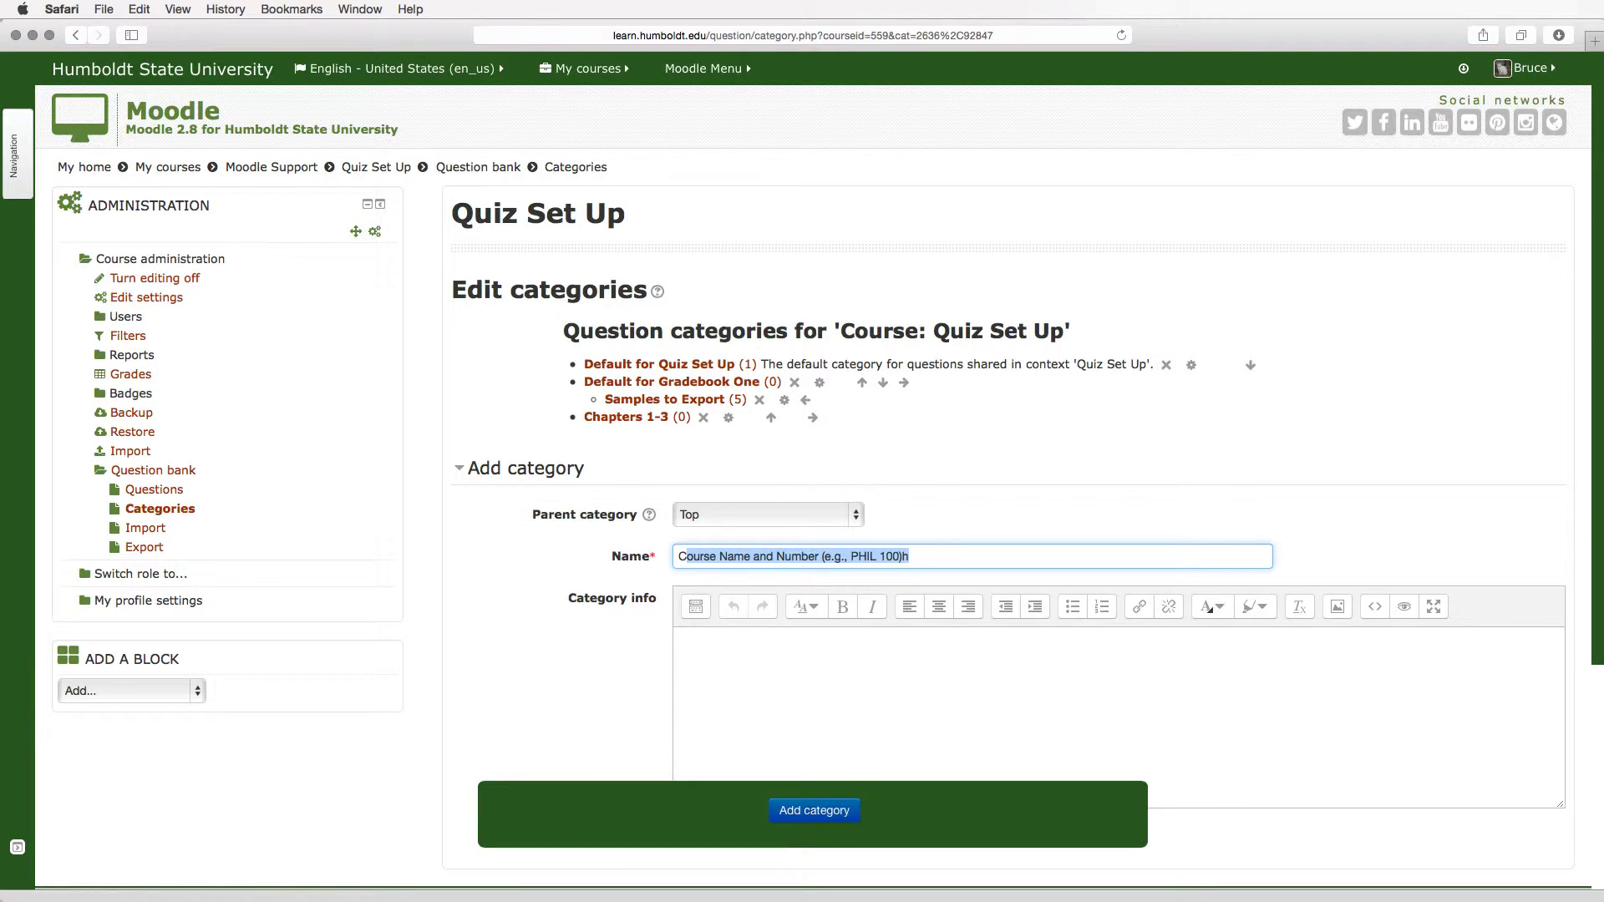
text(hapters 4-)
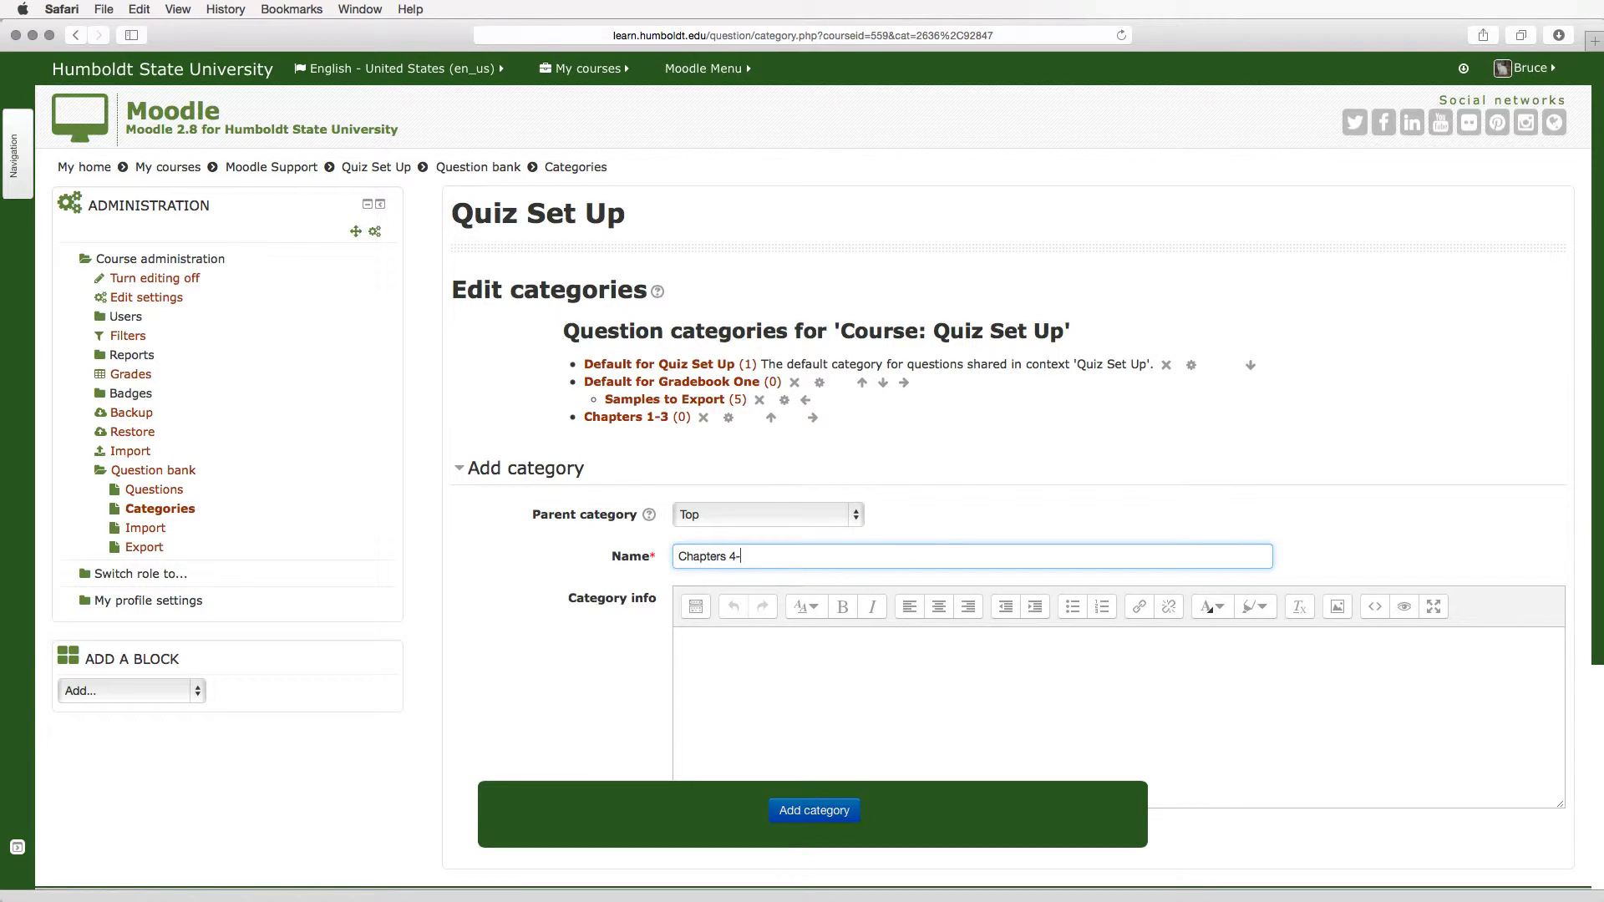
text(6)
click(804, 823)
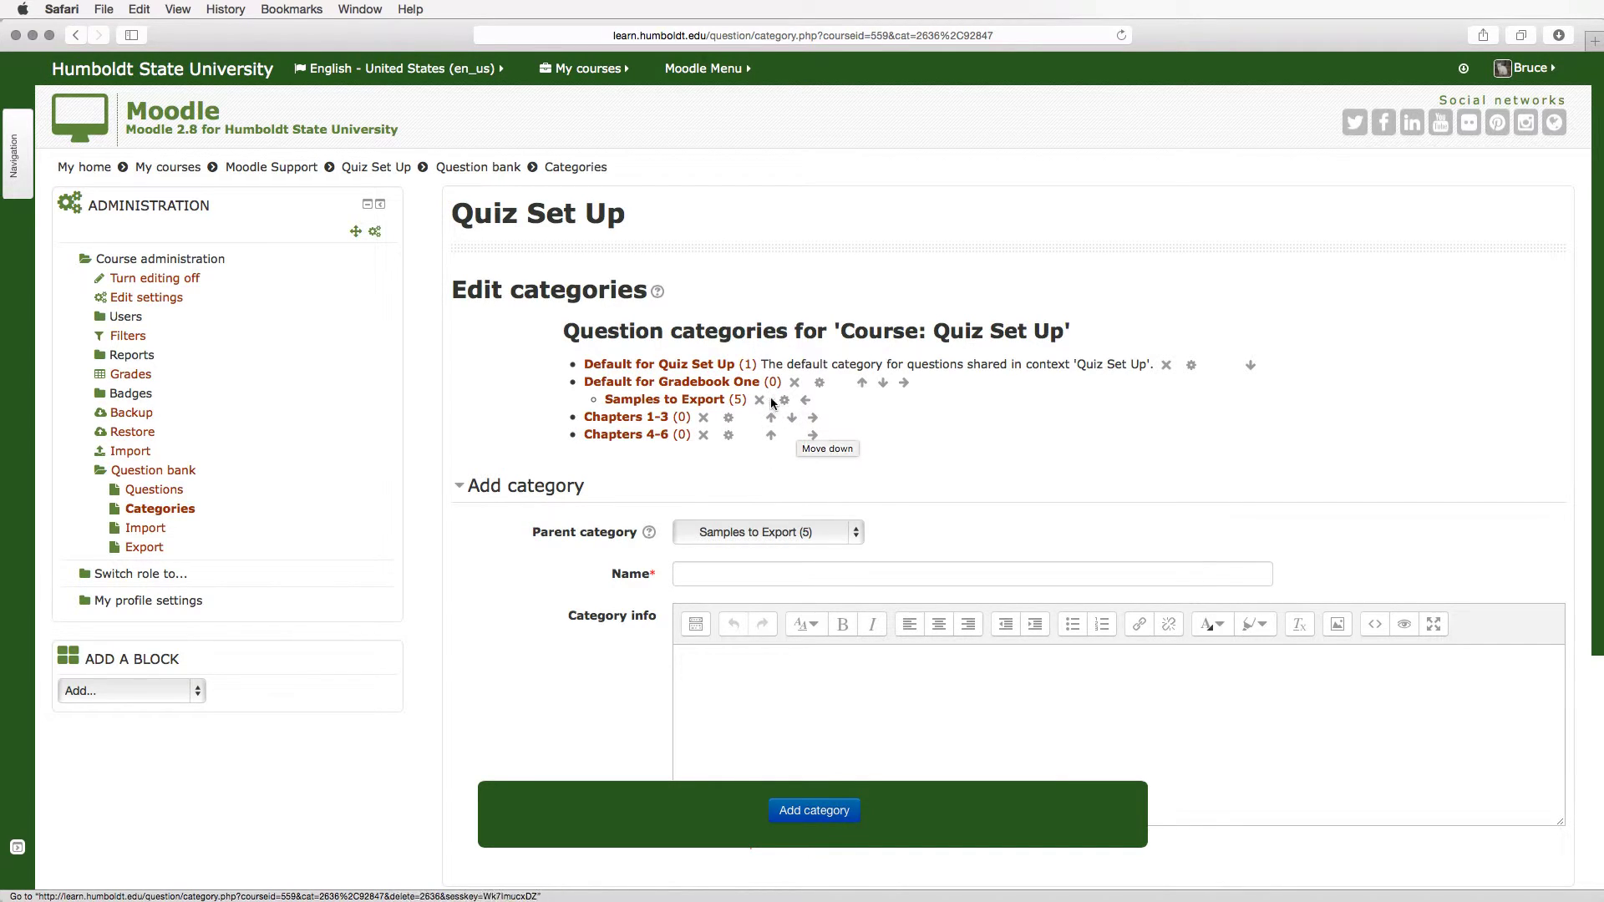
Move Default for Gradebook One down, then back up to the top of the list.
click(885, 388)
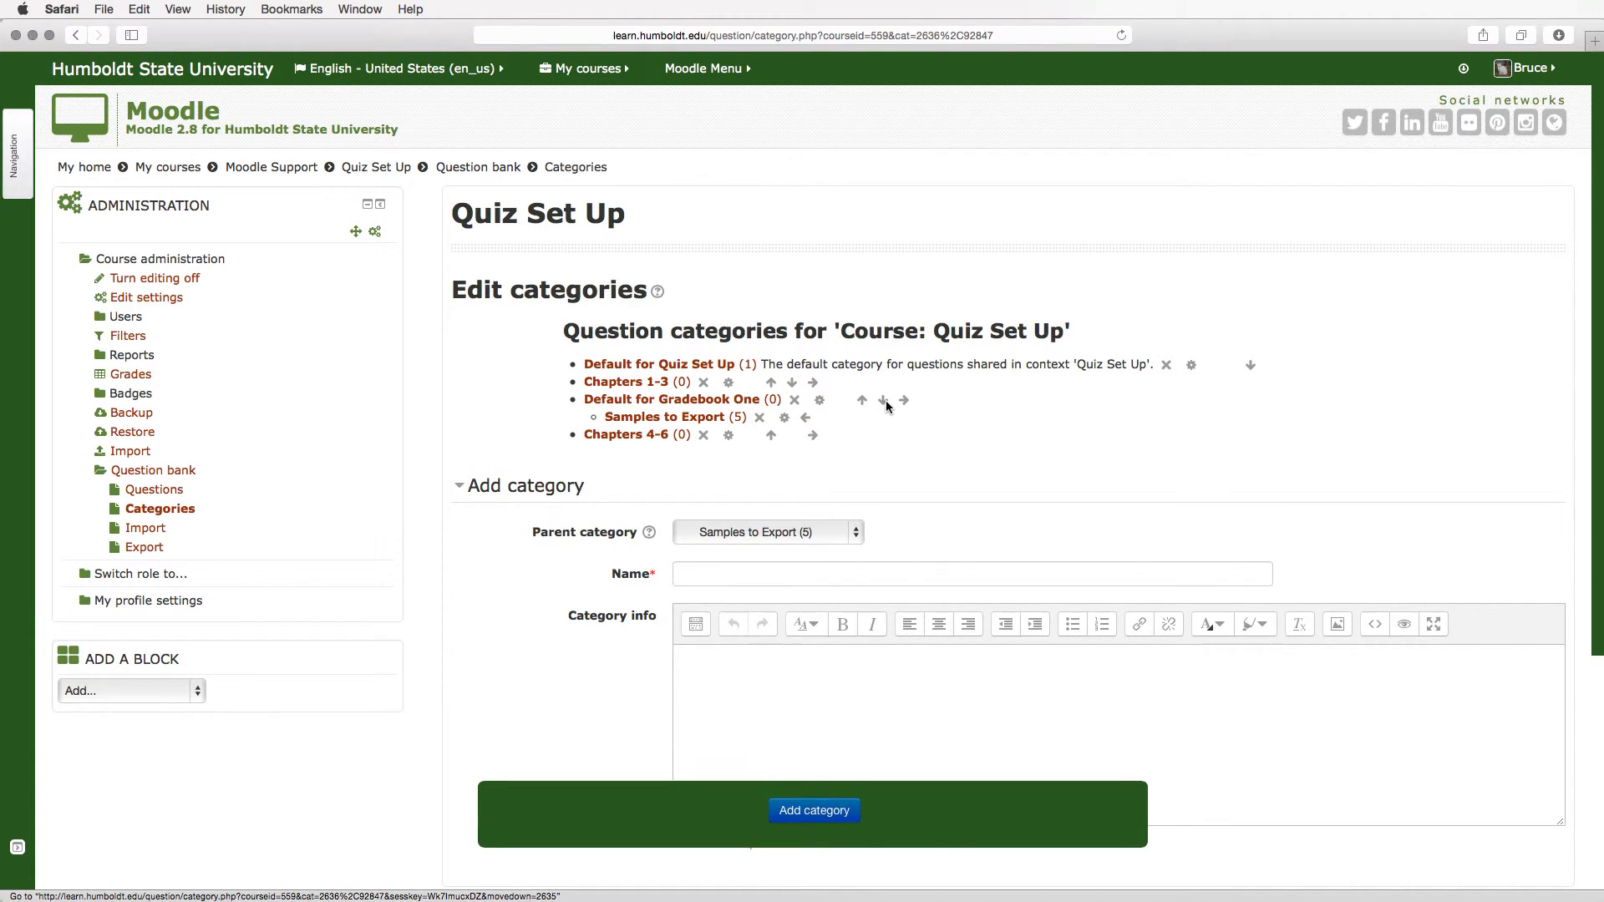
click(883, 402)
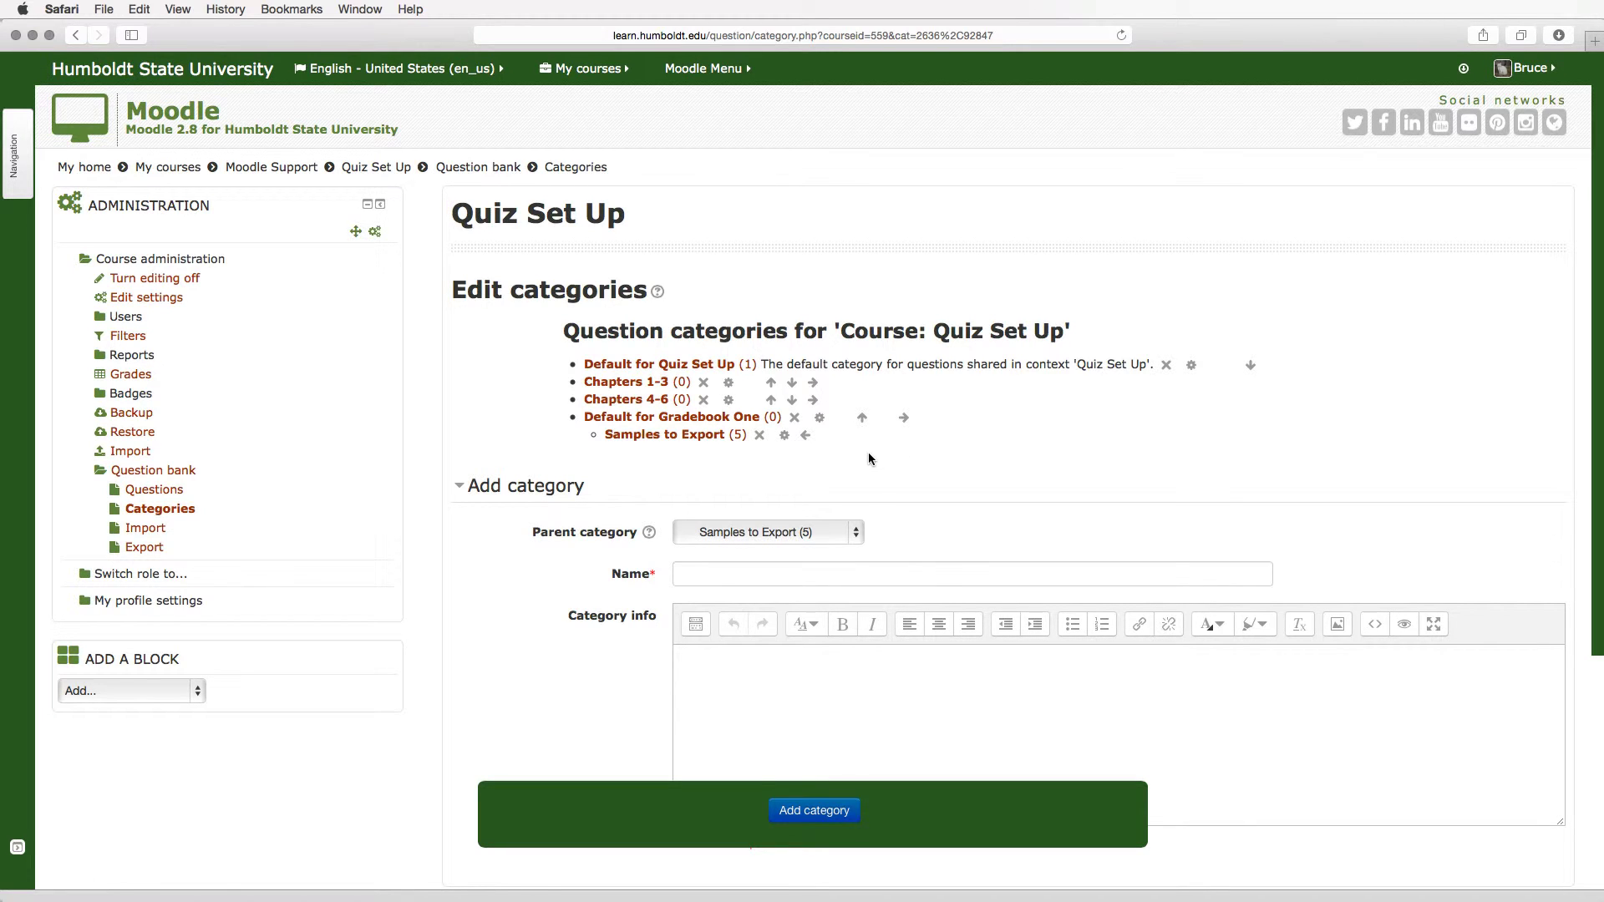
click(864, 417)
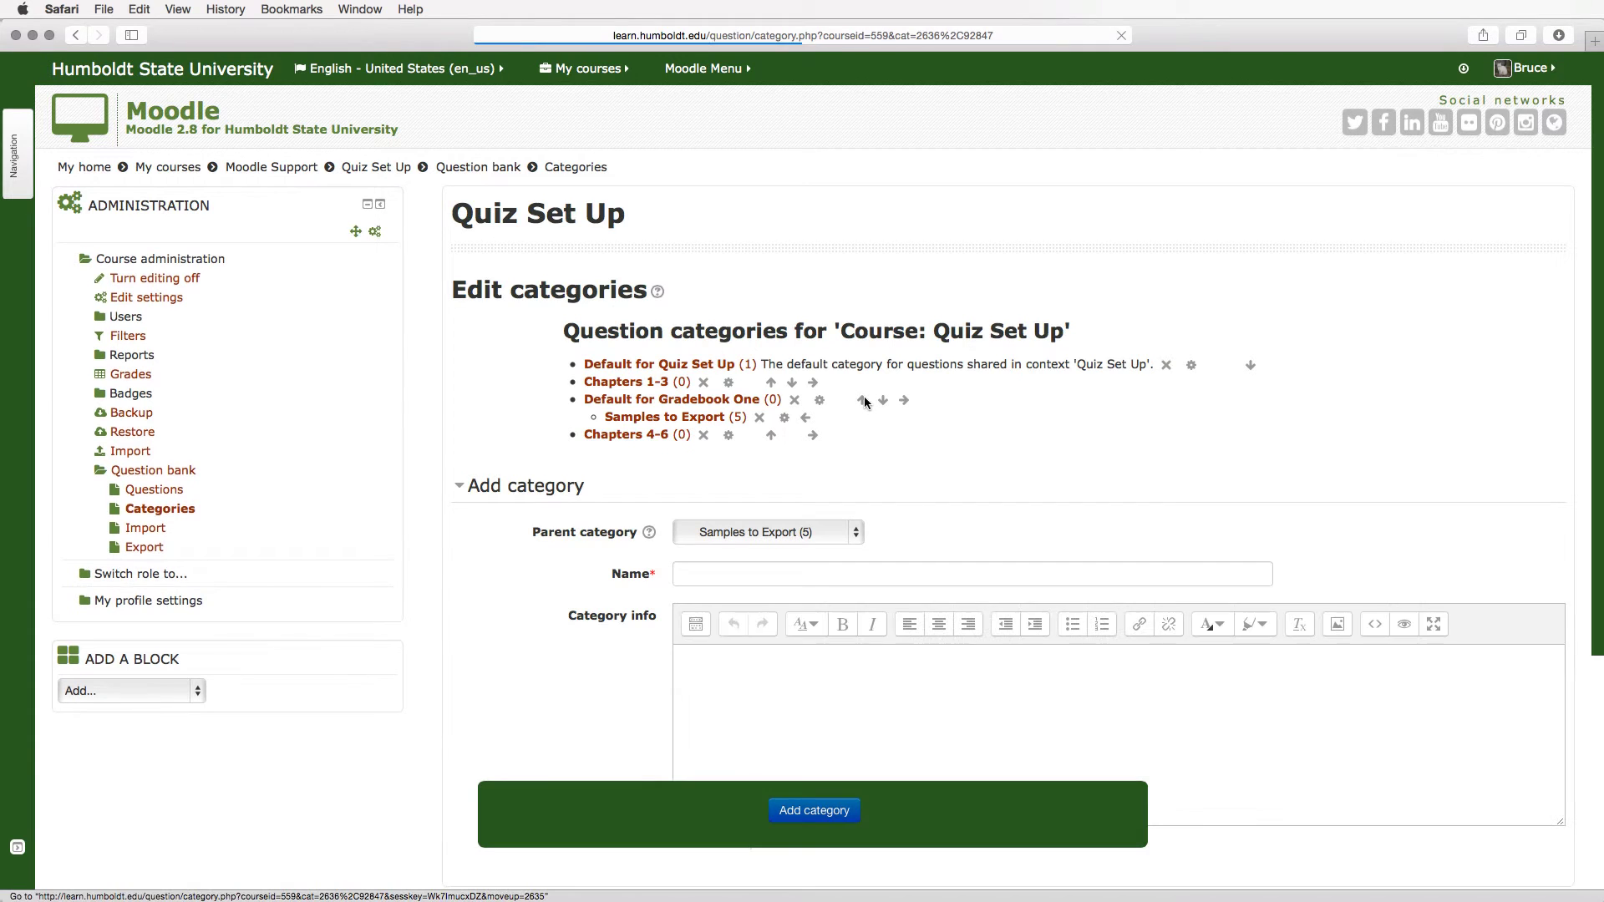
click(863, 401)
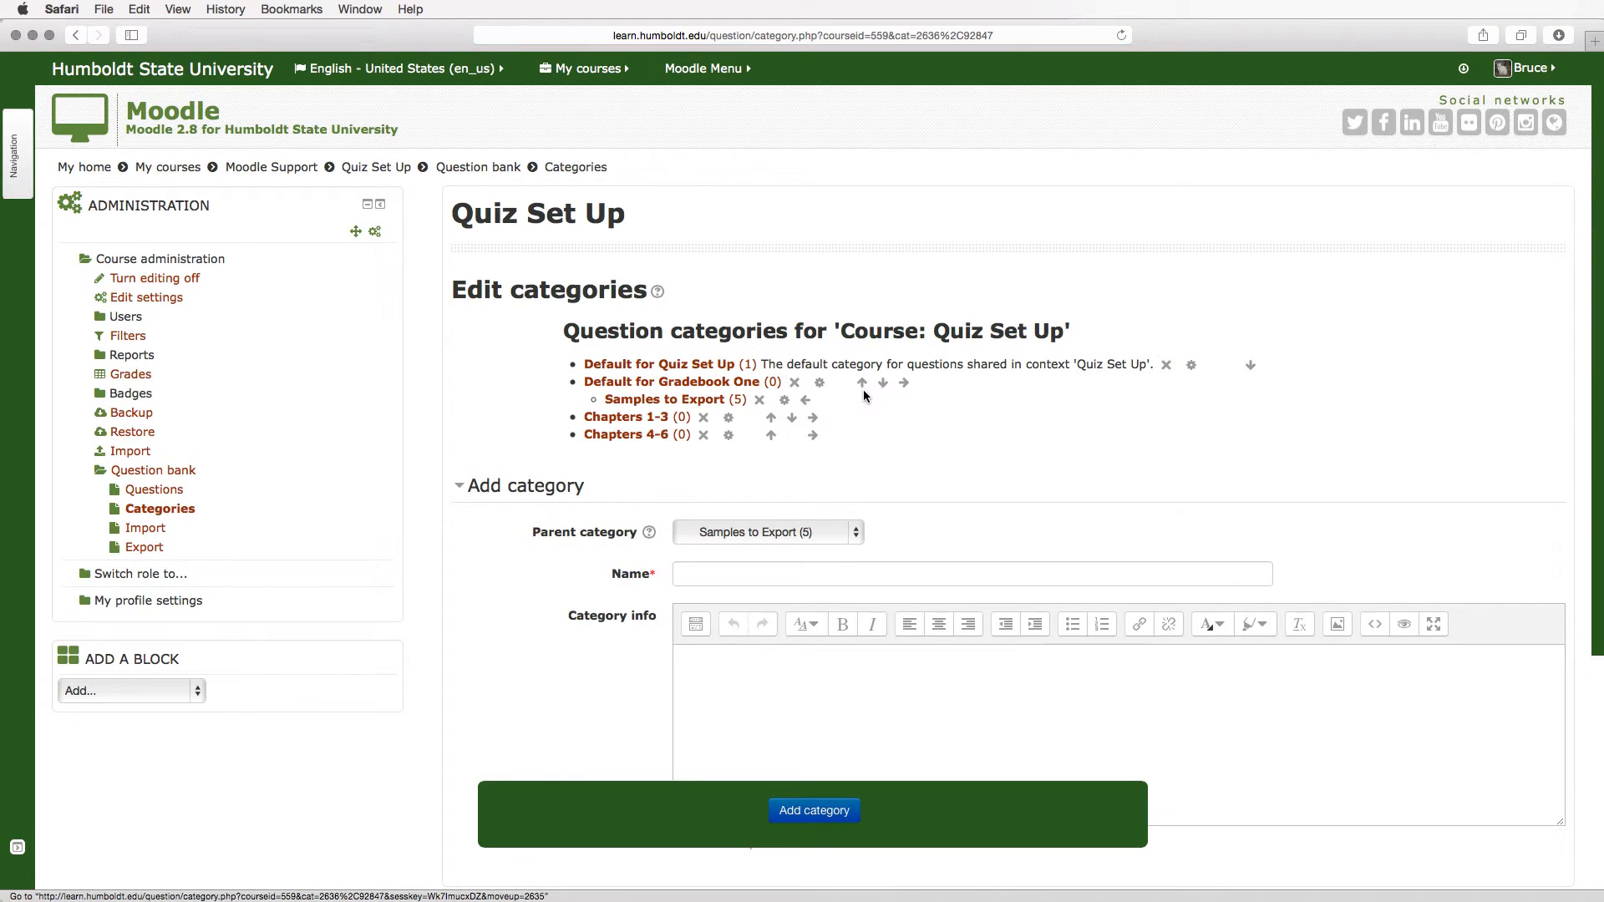
click(862, 382)
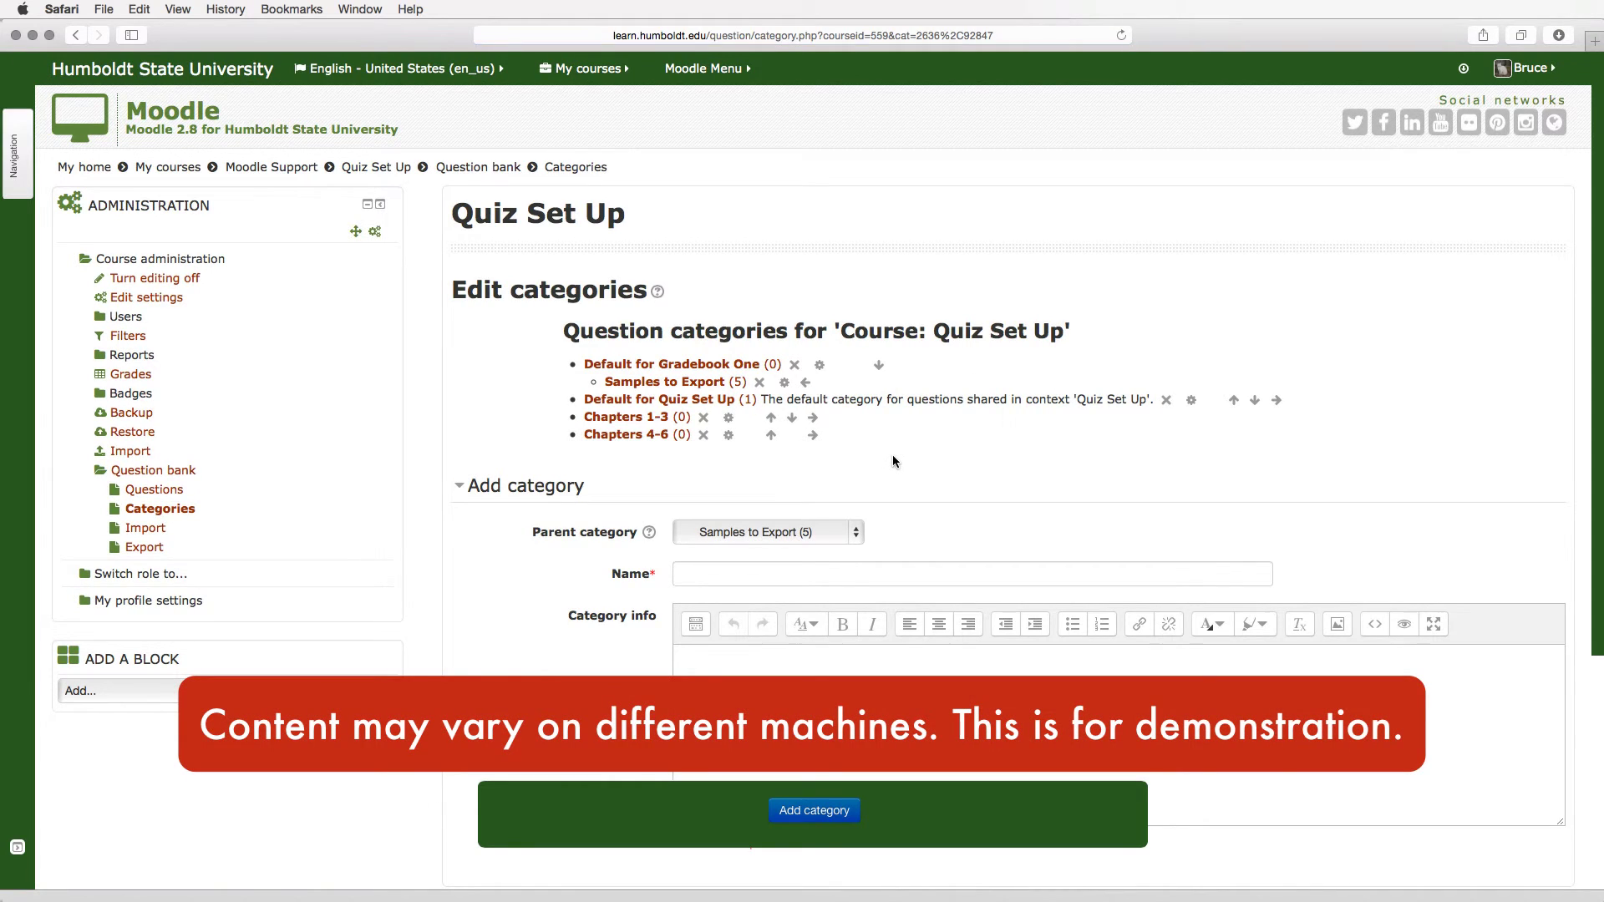
Move Default for Quiz Set Up to the top and delete the empty Default for Gradebook One.
click(1234, 401)
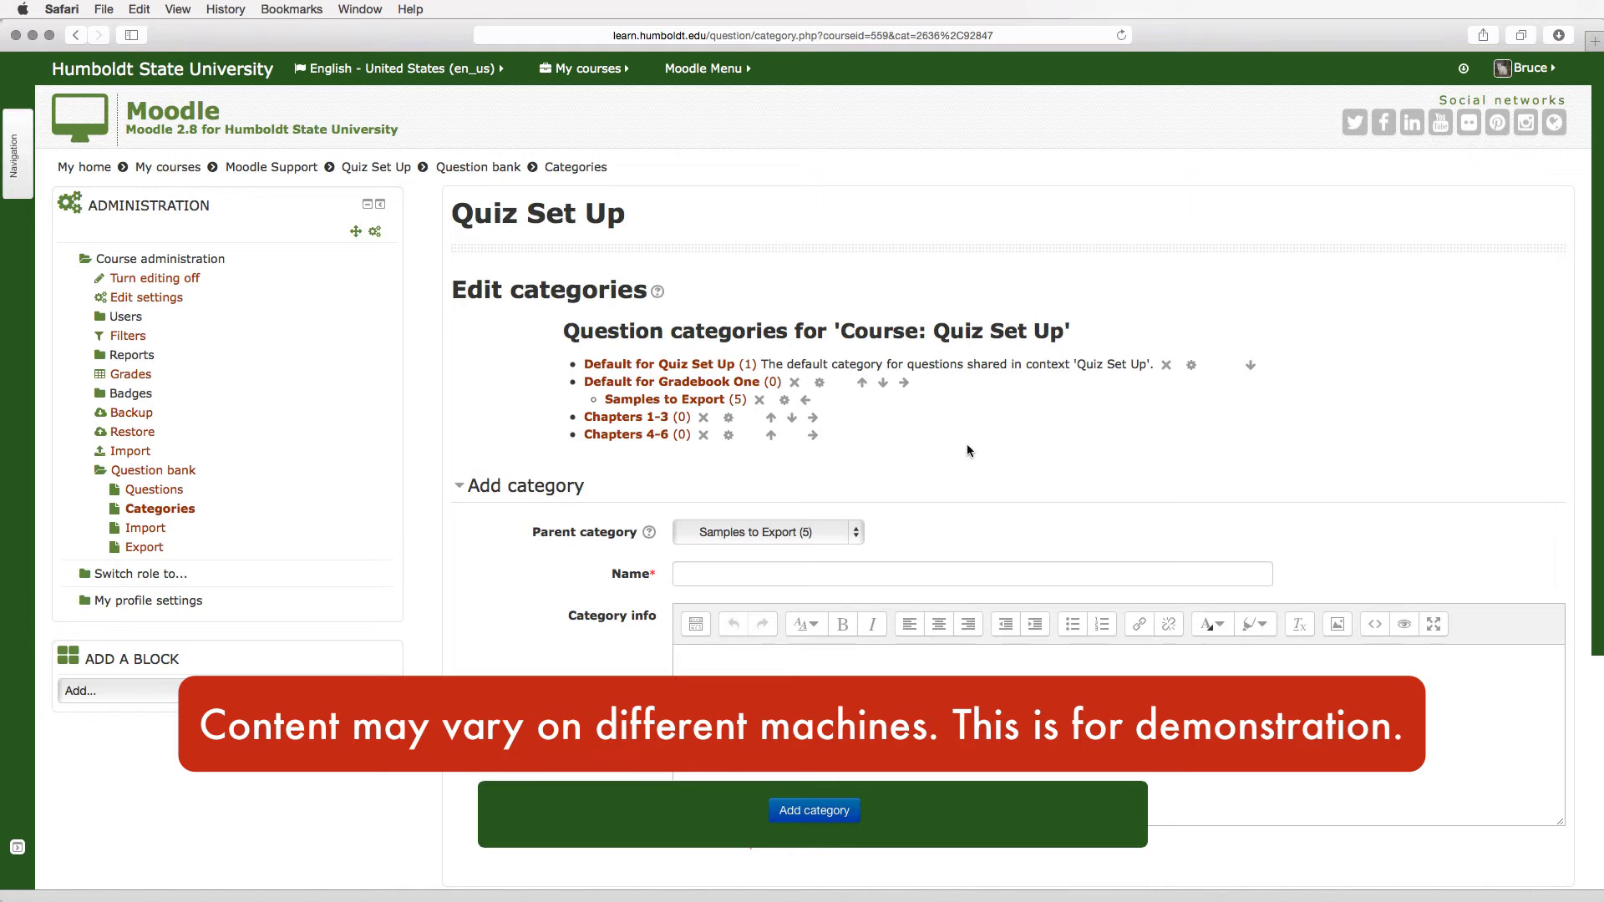
click(794, 383)
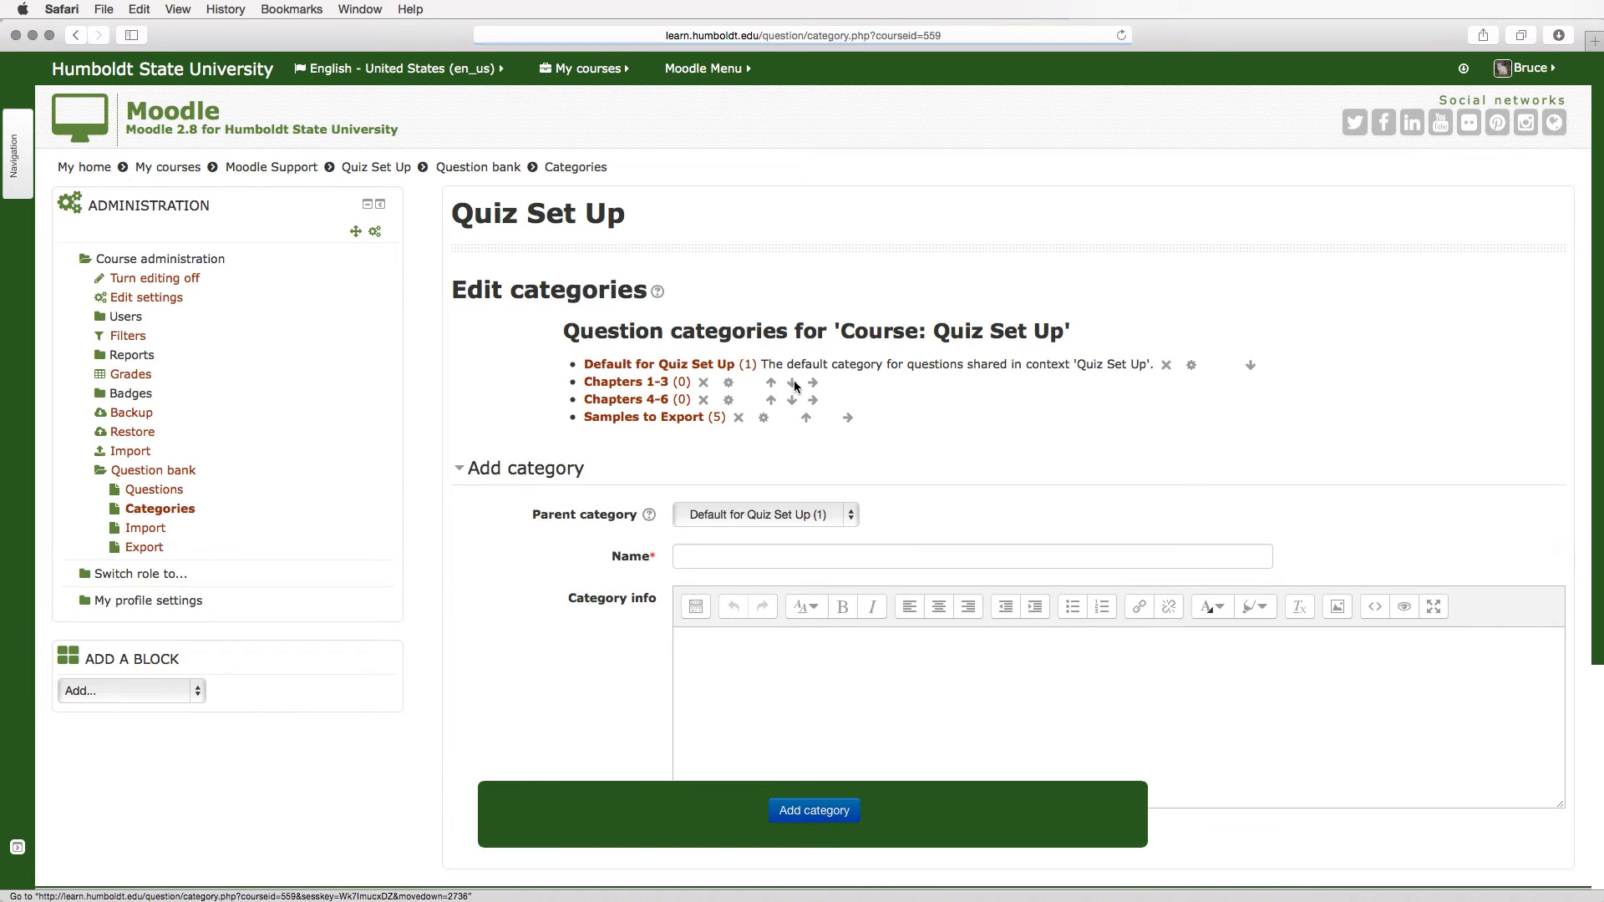